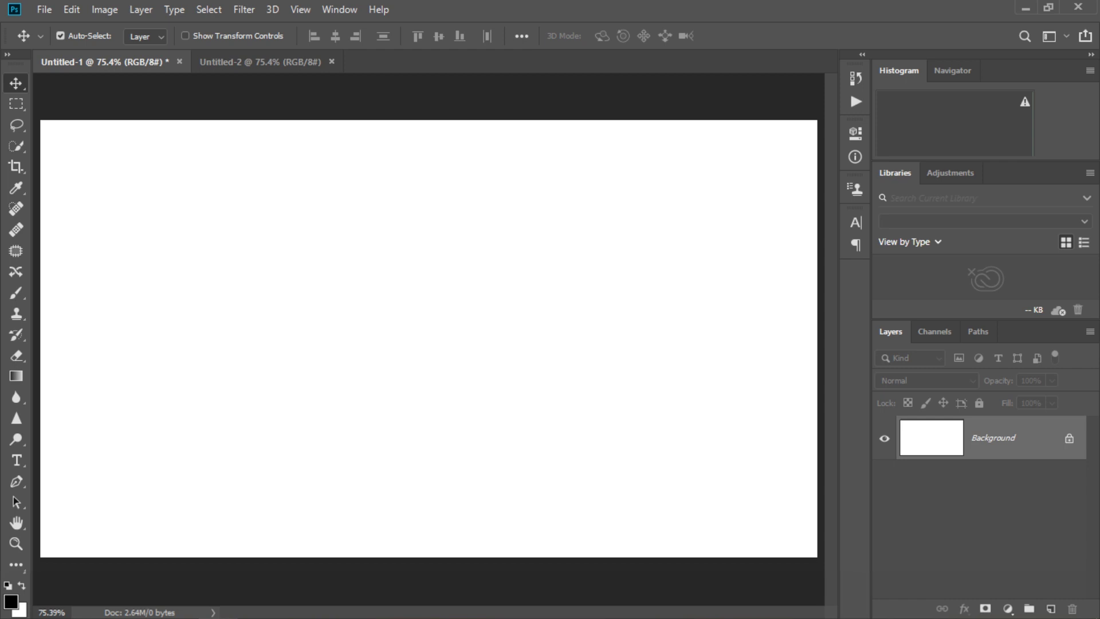
Select a right-angled triangle on the left of Untitled-1 with the Polygonal Lasso Tool
left_click(18, 129)
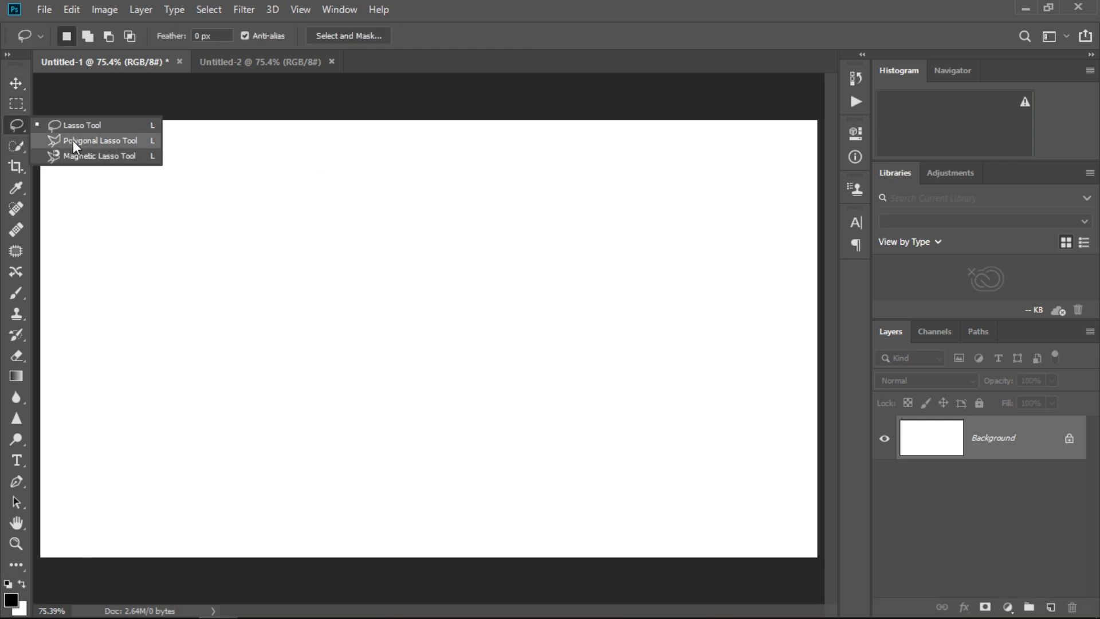
left_click(73, 140)
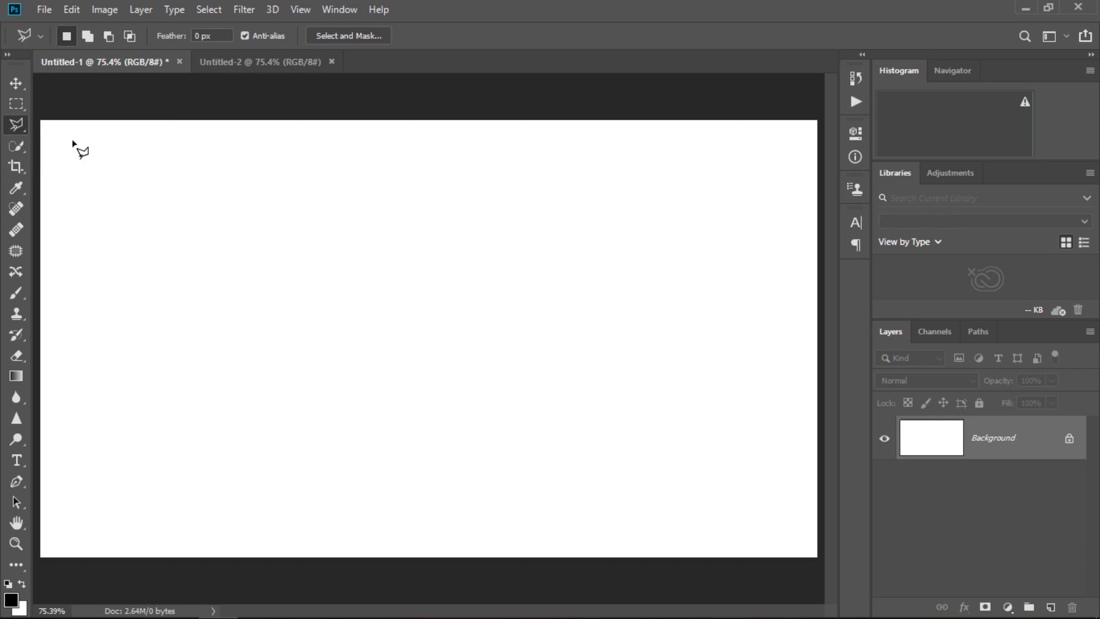
left_click(86, 181)
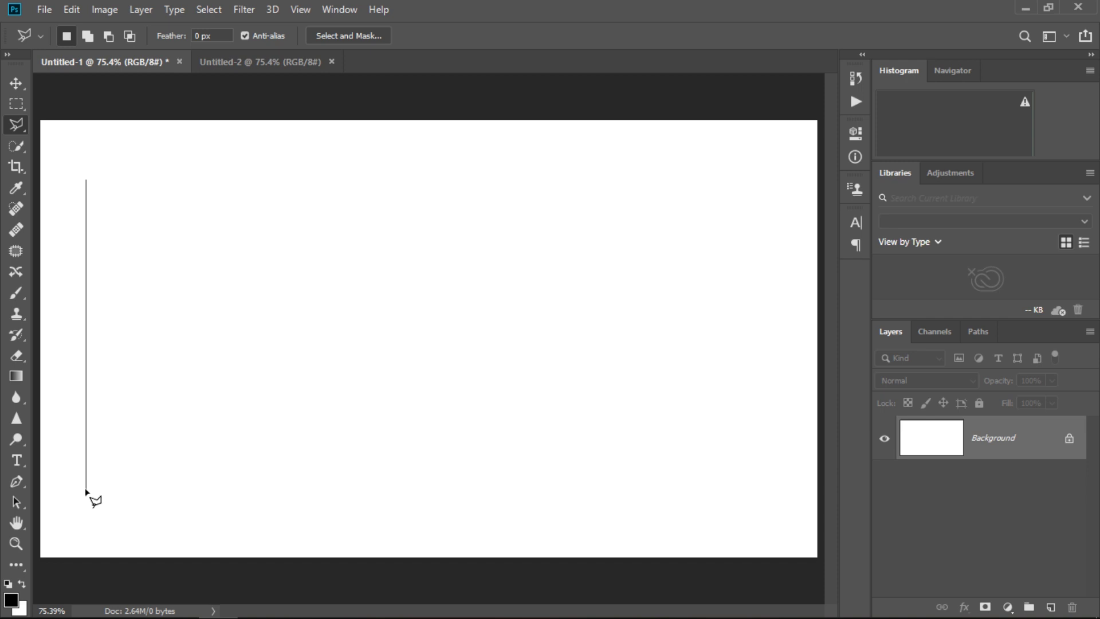
left_click(87, 490)
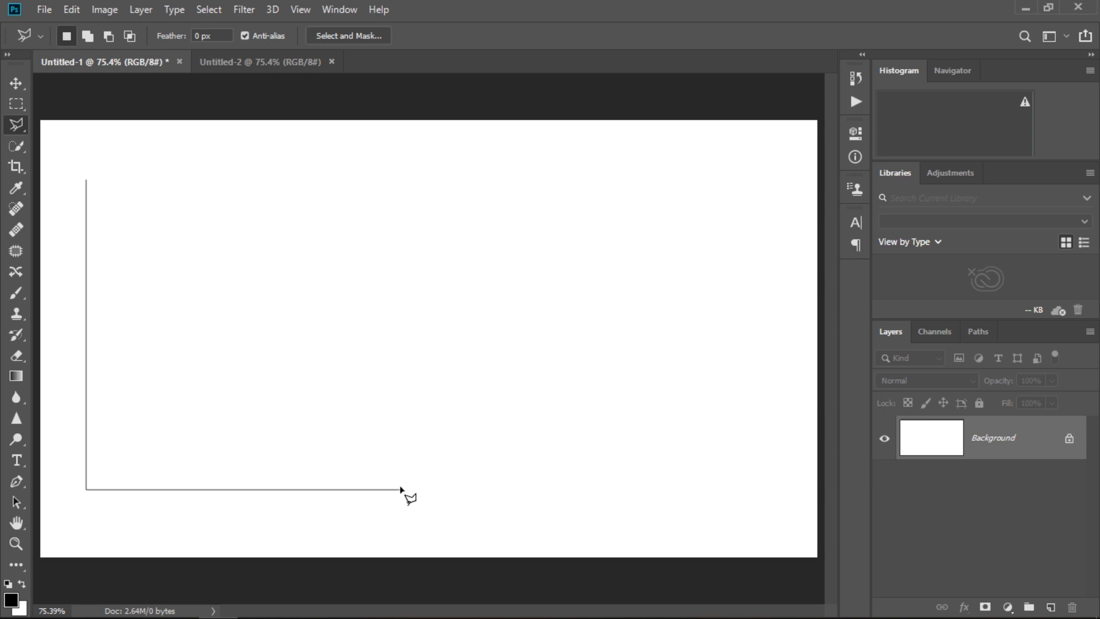
left_click(402, 490)
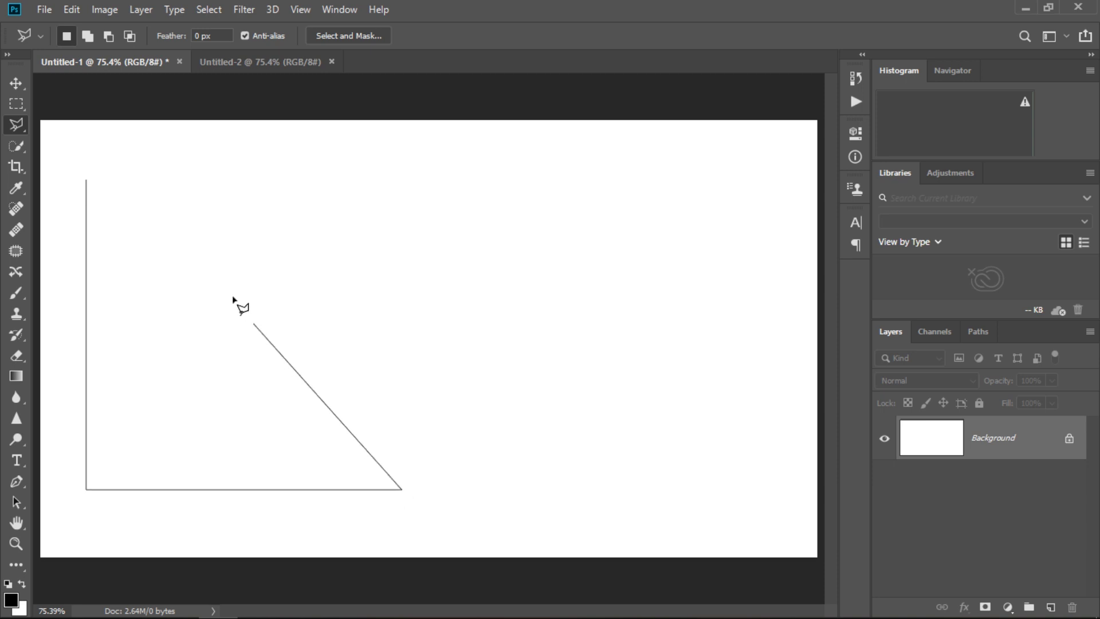
left_click(87, 181)
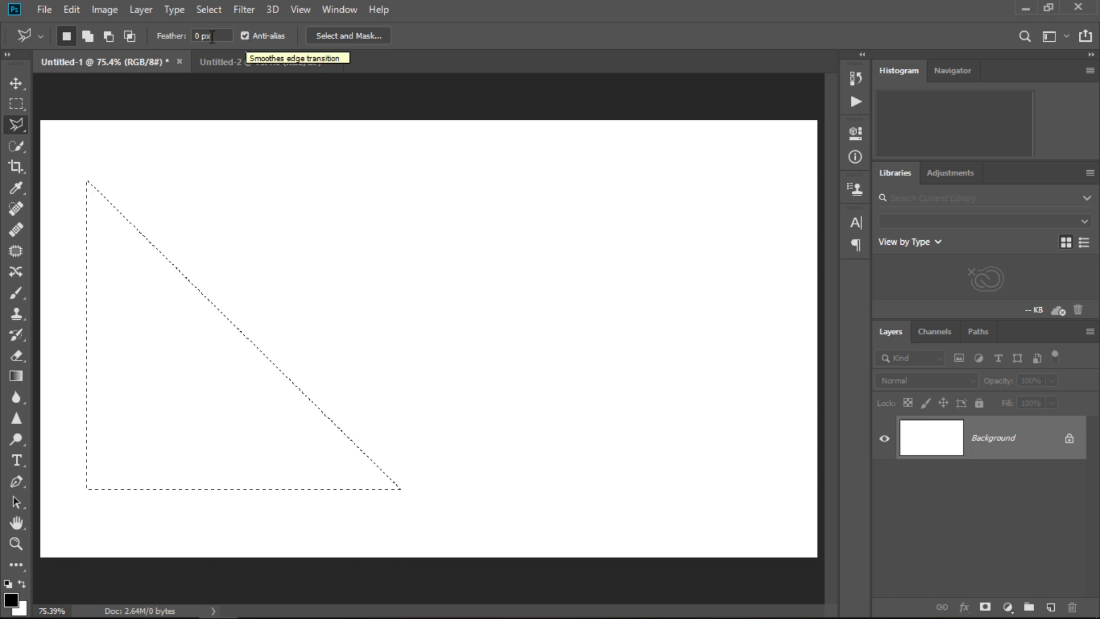
Fill the triangle selection with Black, then deselect
left_click(73, 12)
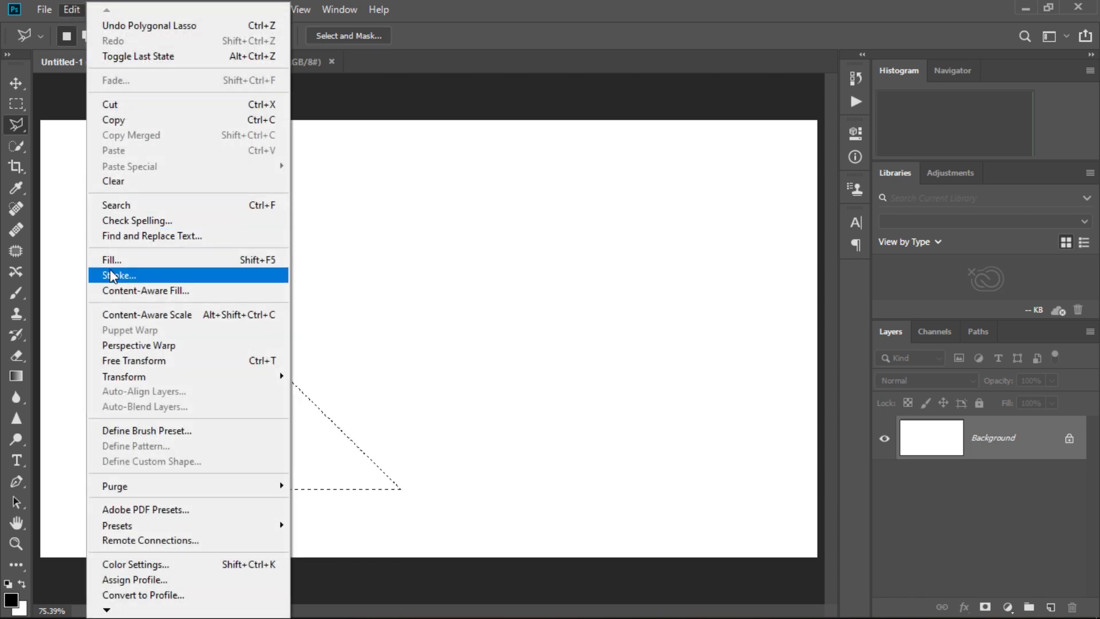
left_click(115, 258)
left_click(764, 202)
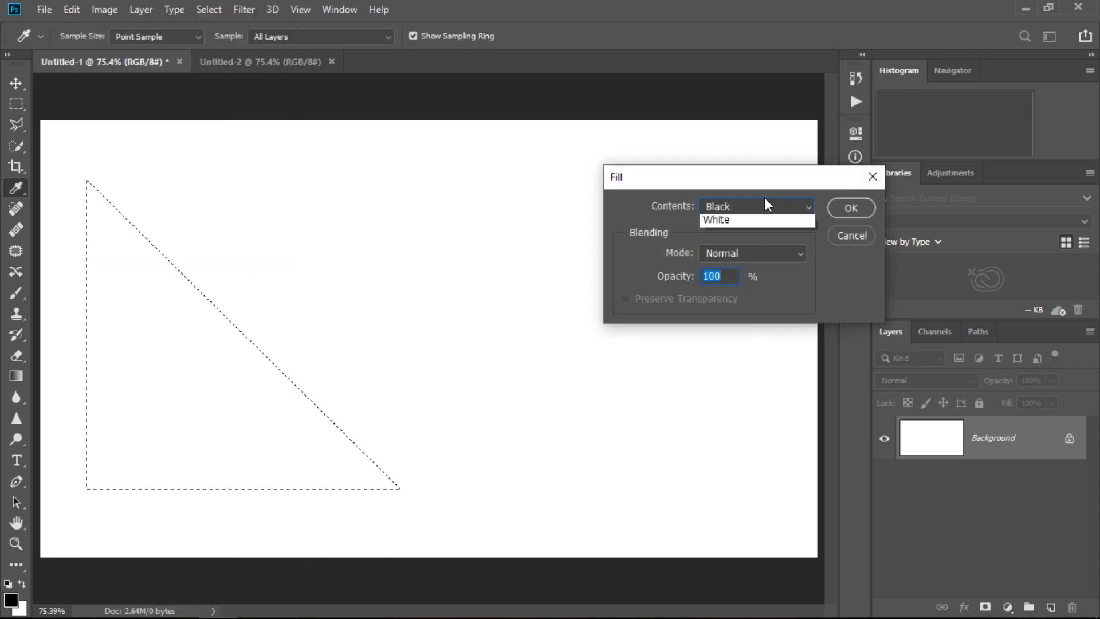
left_click(767, 328)
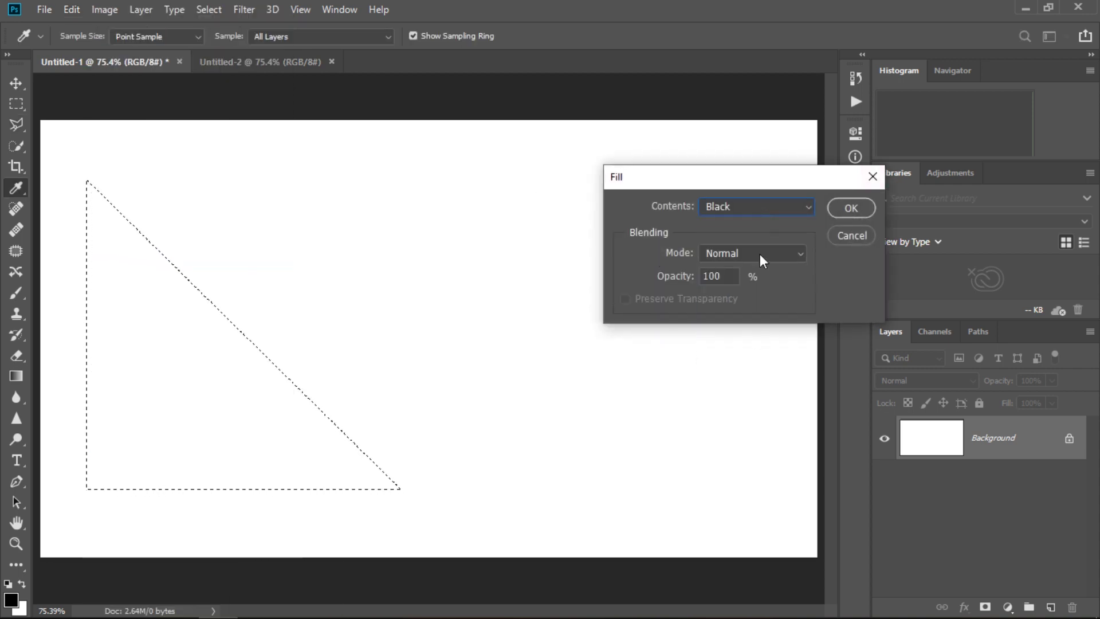
left_click(849, 209)
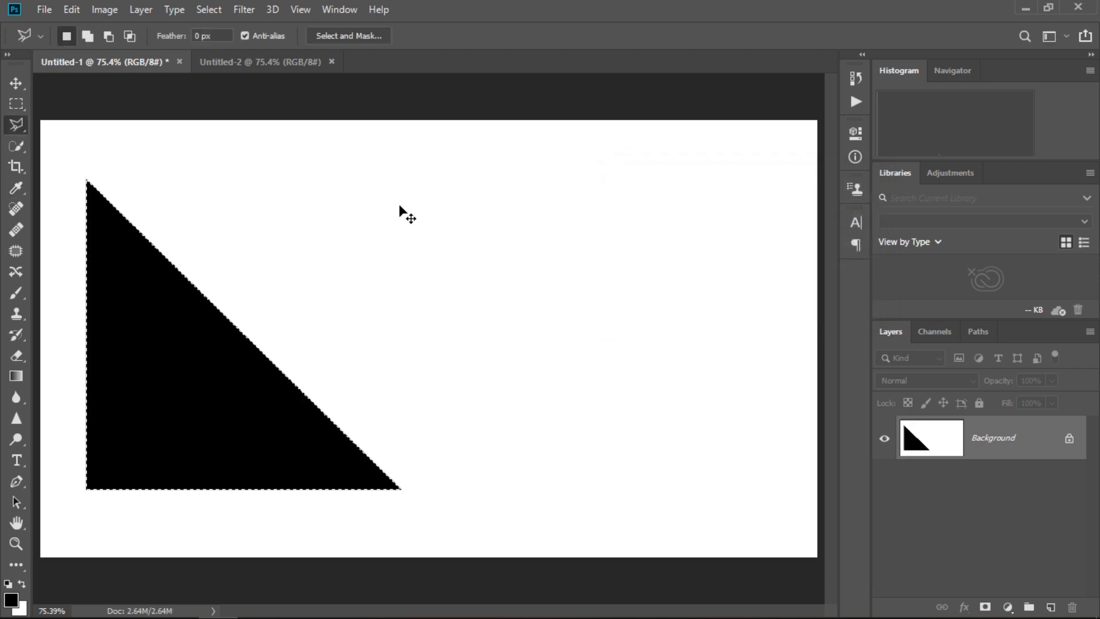
key("ctrl+d")
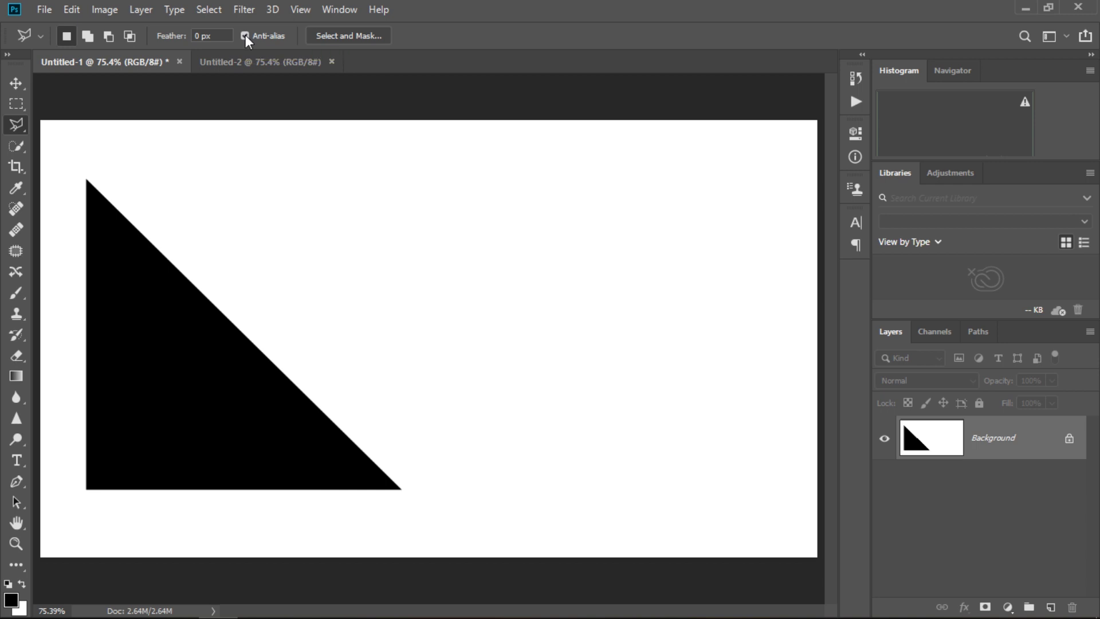
With Anti-alias off, select an inverted triangle with a horizontal top and vertical right edge
left_click(245, 35)
left_click(139, 179)
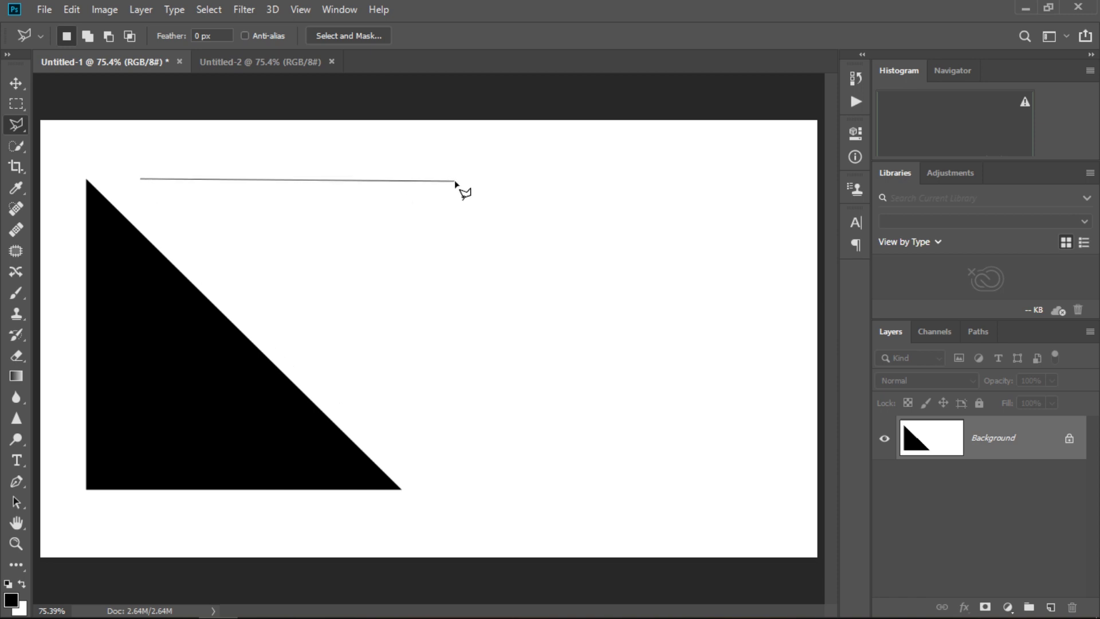
key("shift")
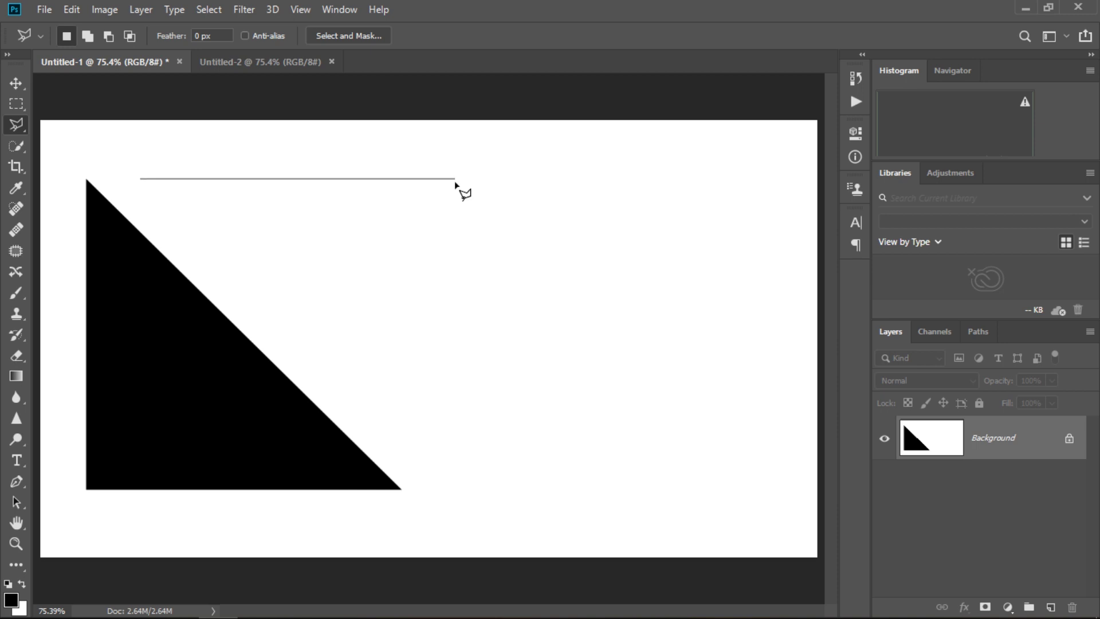
left_click(455, 182)
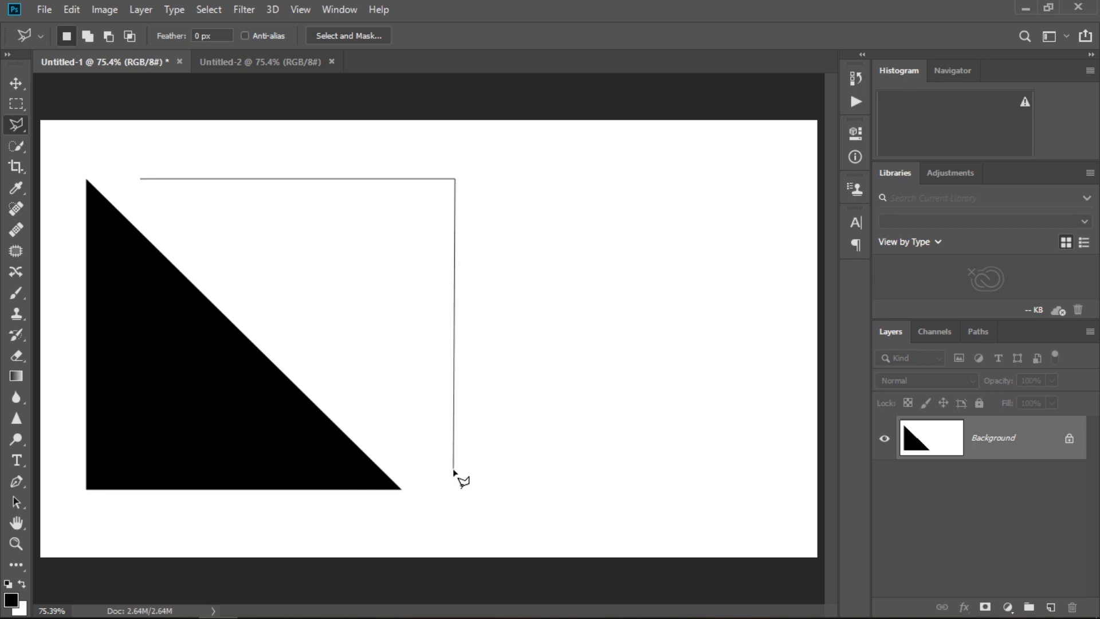
key("shift")
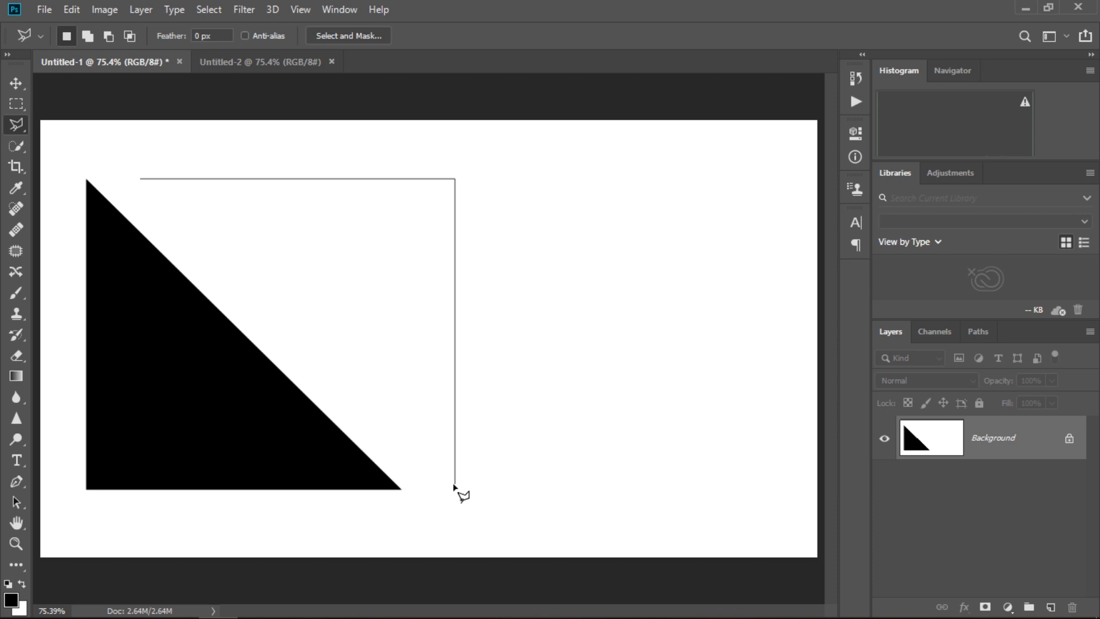
left_click(455, 486)
left_click(142, 180)
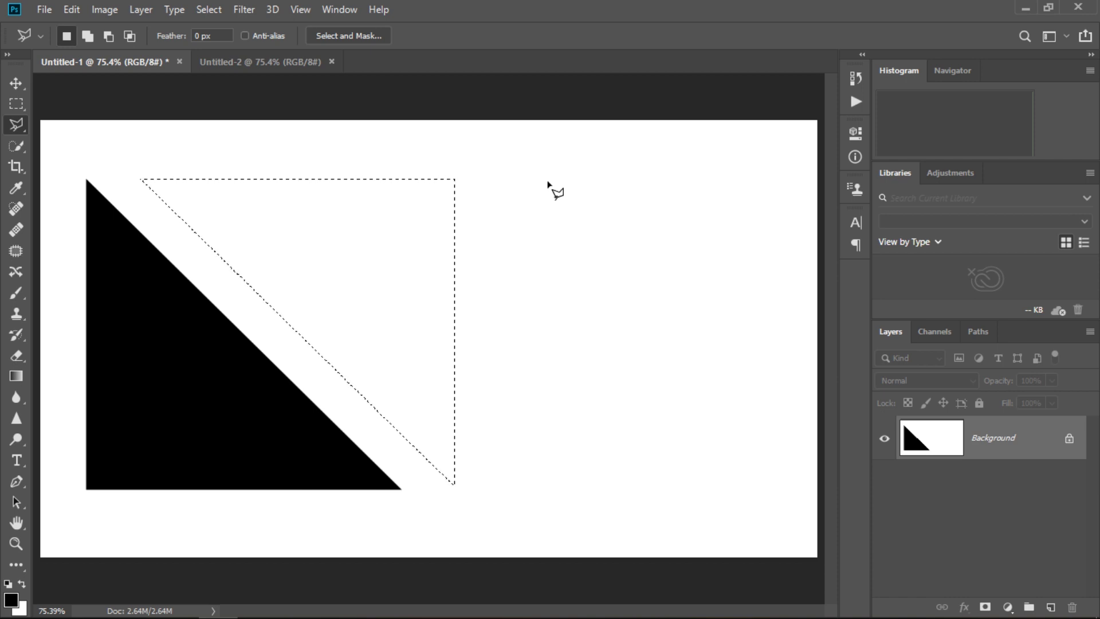
Fill the inverted triangle with Black at 100% opacity, leaving a white diagonal stripe
left_click(70, 10)
left_click(112, 260)
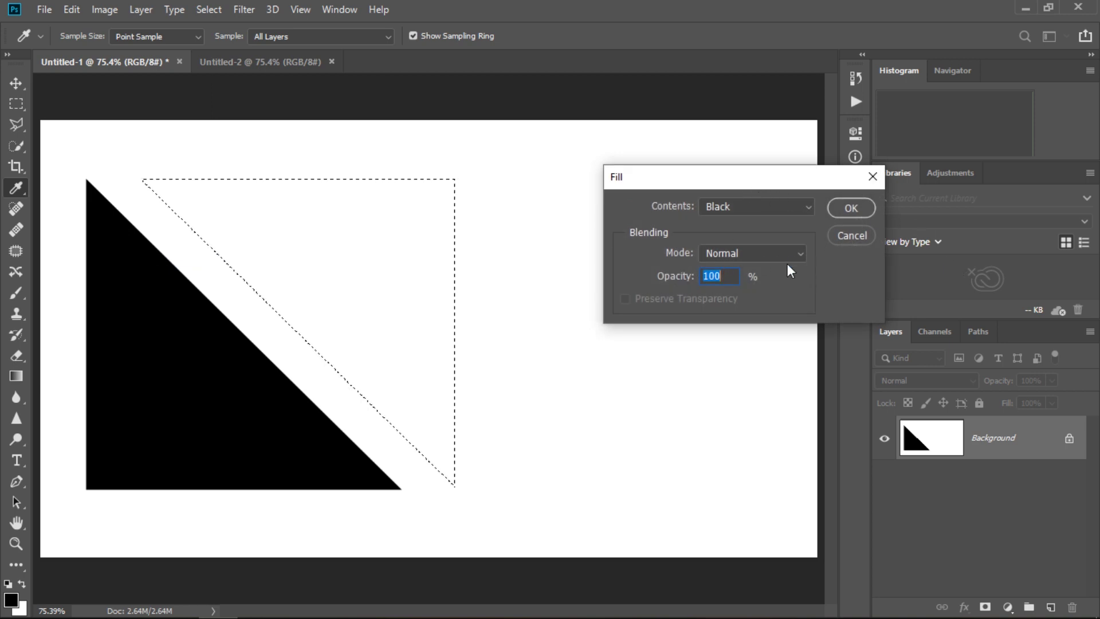
left_click(848, 208)
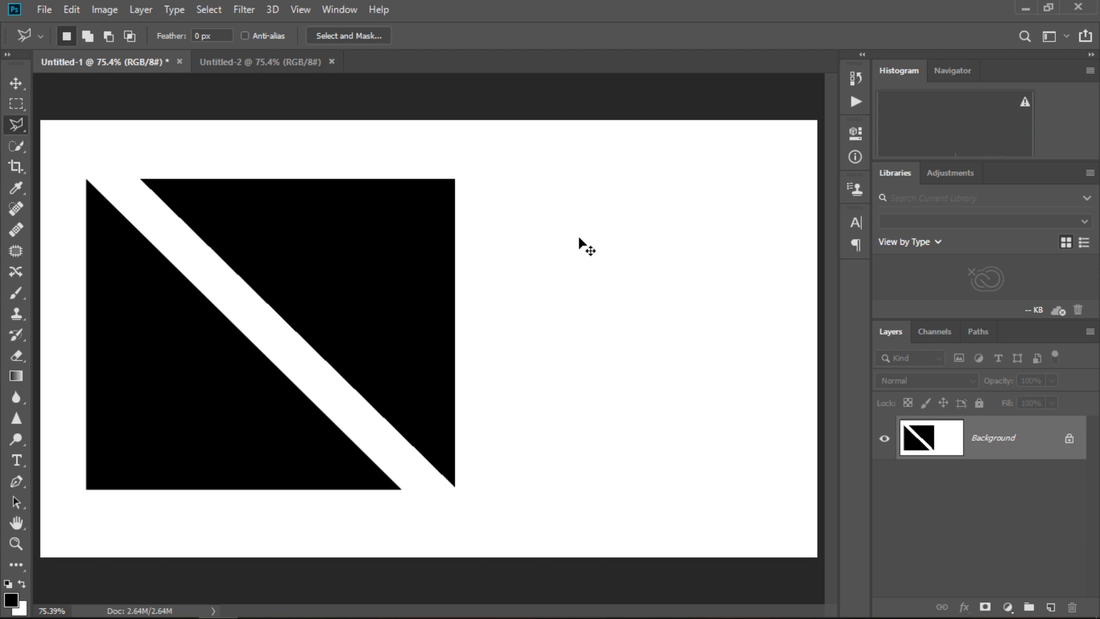
key("ctrl+plus")
key("ctrl+plus")
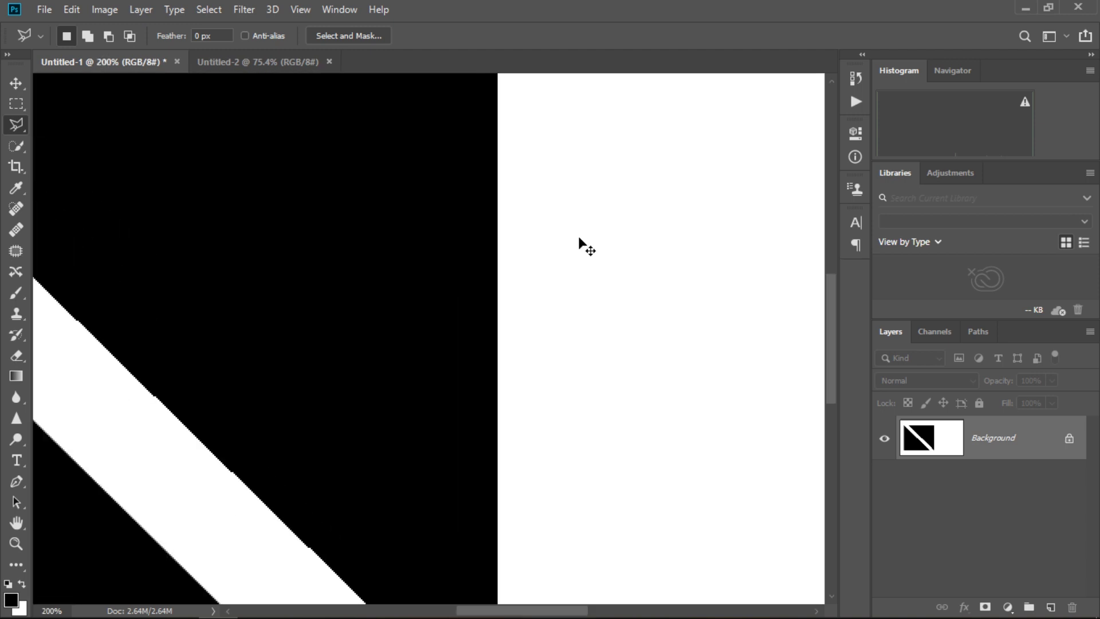
key("ctrl+plus")
left_click_drag(245, 393, 543, 354)
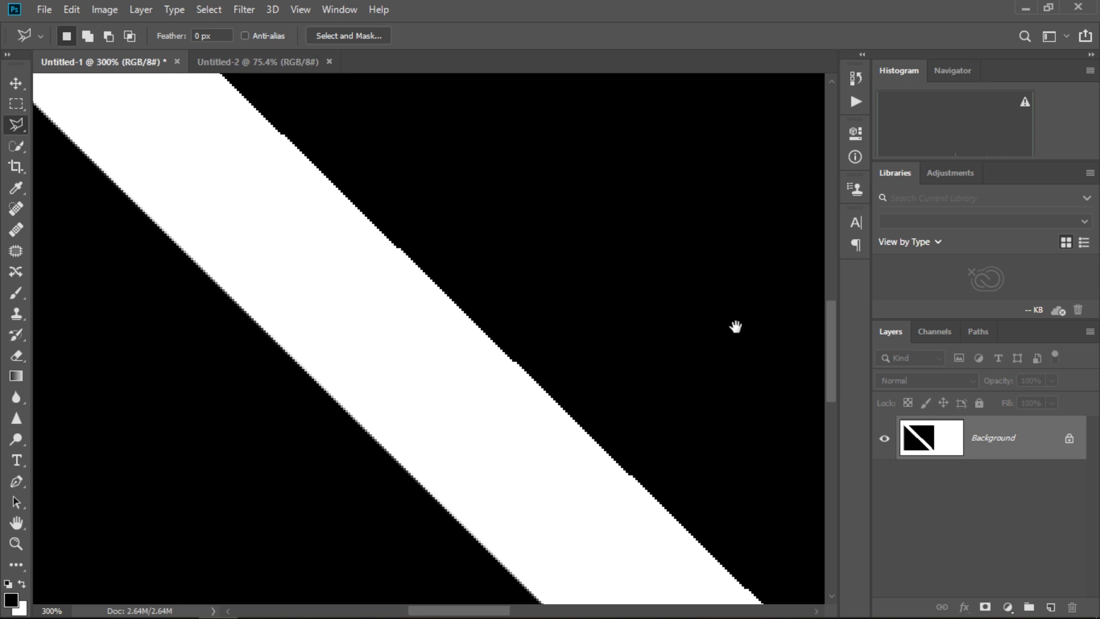
mouse_move(241, 142)
left_mouse_down()
mouse_move(599, 475)
mouse_move(551, 429)
left_mouse_up()
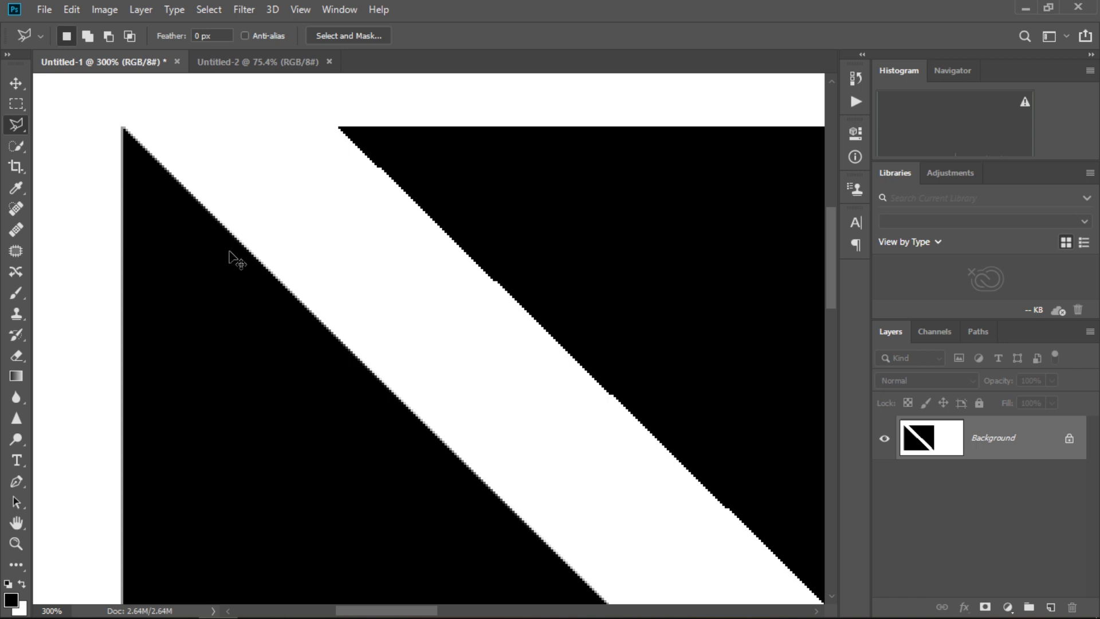
scroll(229, 253, "up", 1)
mouse_move(232, 252)
left_mouse_down()
mouse_move(368, 338)
mouse_move(455, 363)
mouse_move(420, 386)
mouse_move(361, 137)
mouse_move(449, 273)
mouse_move(445, 501)
mouse_move(516, 388)
mouse_move(185, 185)
mouse_move(174, 365)
left_mouse_up()
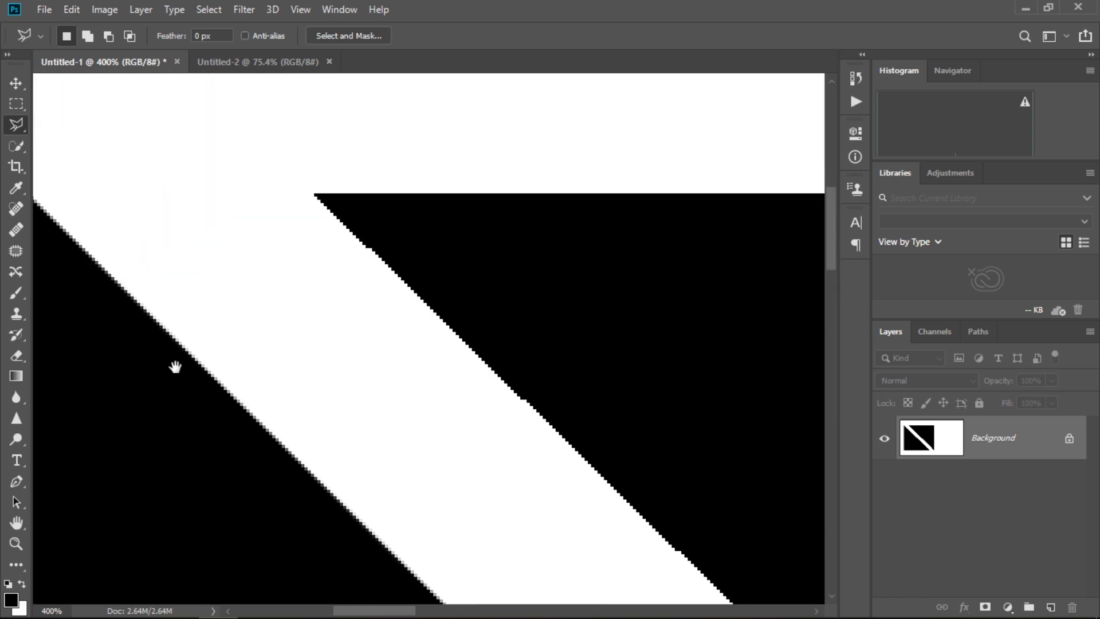
left_click_drag(441, 550, 324, 351)
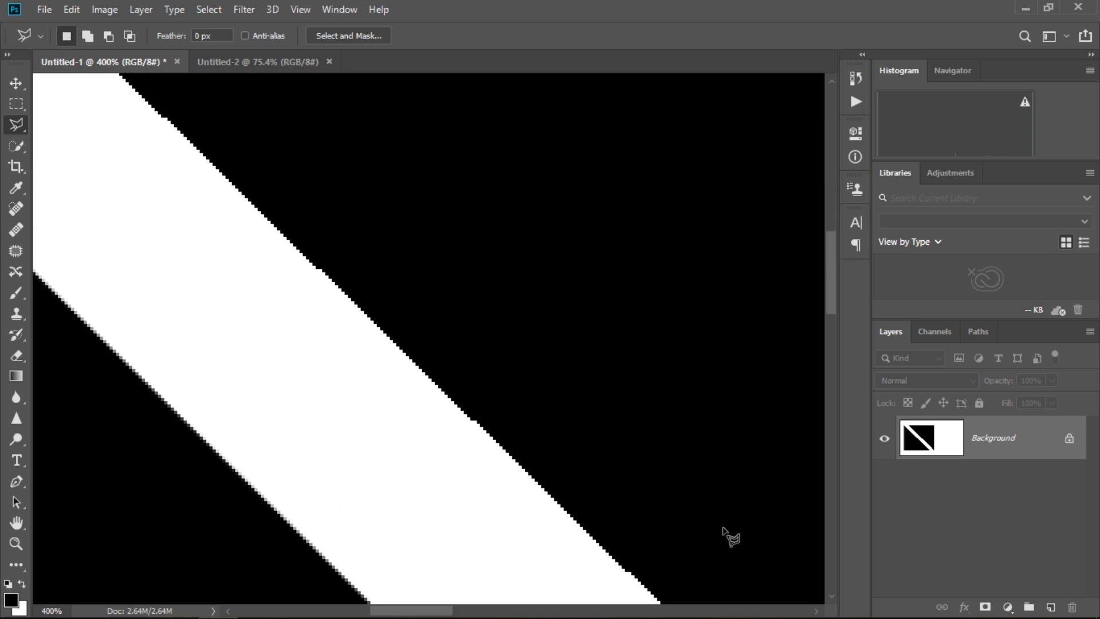
left_click_drag(724, 528, 520, 263)
left_click_drag(629, 430, 400, 256)
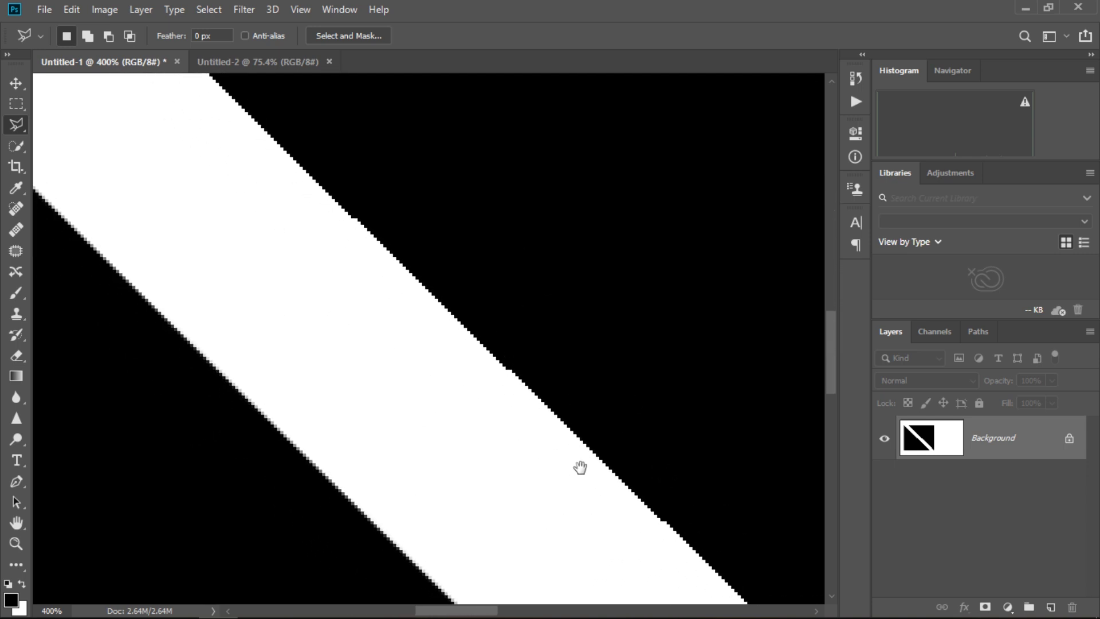
left_click_drag(579, 466, 498, 348)
mouse_move(530, 412)
left_mouse_down()
mouse_move(412, 366)
mouse_move(361, 388)
mouse_move(356, 355)
mouse_move(424, 359)
left_mouse_up()
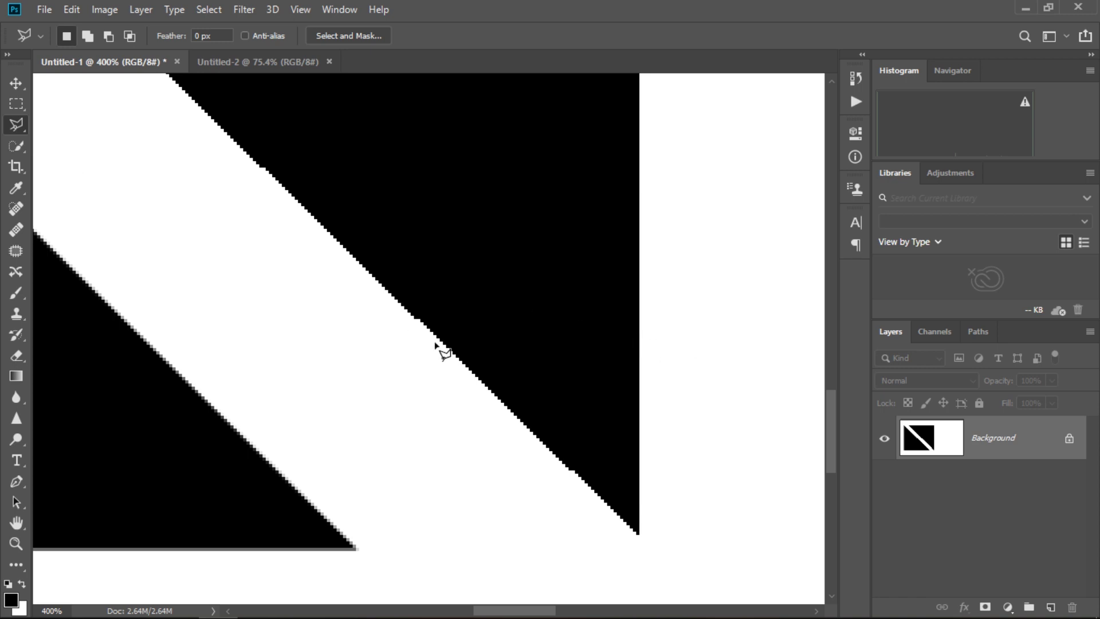
key("ctrl+plus")
key("ctrl+plus")
key("ctrl+plus")
key("ctrl+minus")
key("ctrl+minus")
key("ctrl+minus")
left_click_drag(223, 248, 569, 479)
mouse_move(496, 256)
left_mouse_down()
mouse_move(508, 487)
mouse_move(294, 184)
mouse_move(596, 275)
mouse_move(277, 248)
mouse_move(498, 305)
mouse_move(462, 314)
mouse_move(606, 427)
mouse_move(604, 489)
left_mouse_up()
key("ctrl+plus")
key("ctrl+plus")
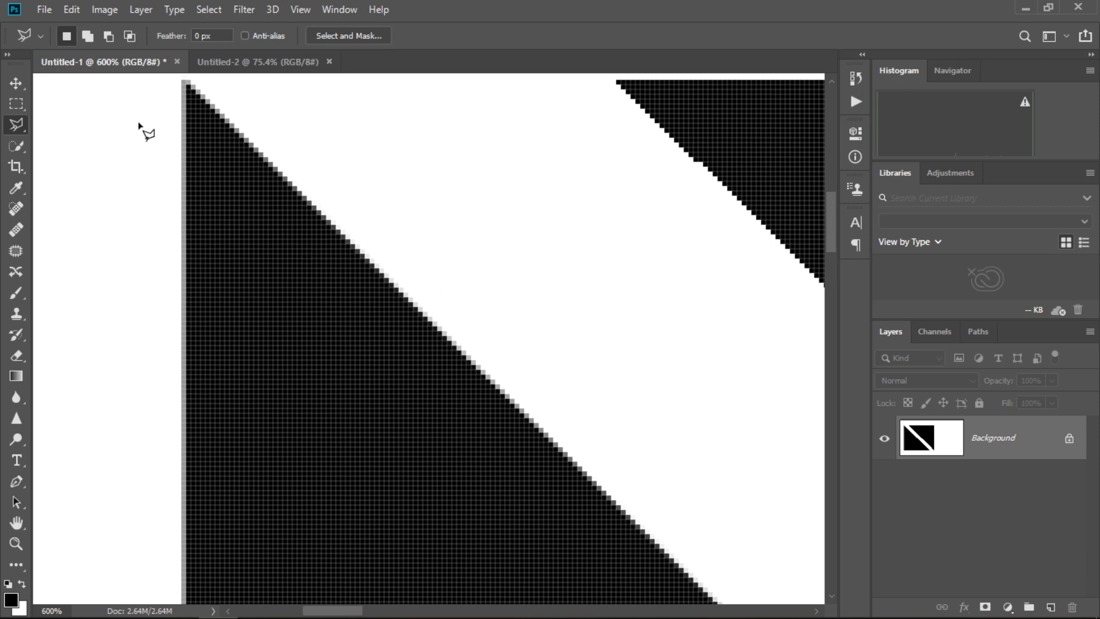
mouse_move(666, 526)
left_mouse_down()
mouse_move(356, 277)
mouse_move(704, 572)
mouse_move(410, 332)
mouse_move(538, 394)
mouse_move(533, 363)
mouse_move(438, 325)
left_mouse_up()
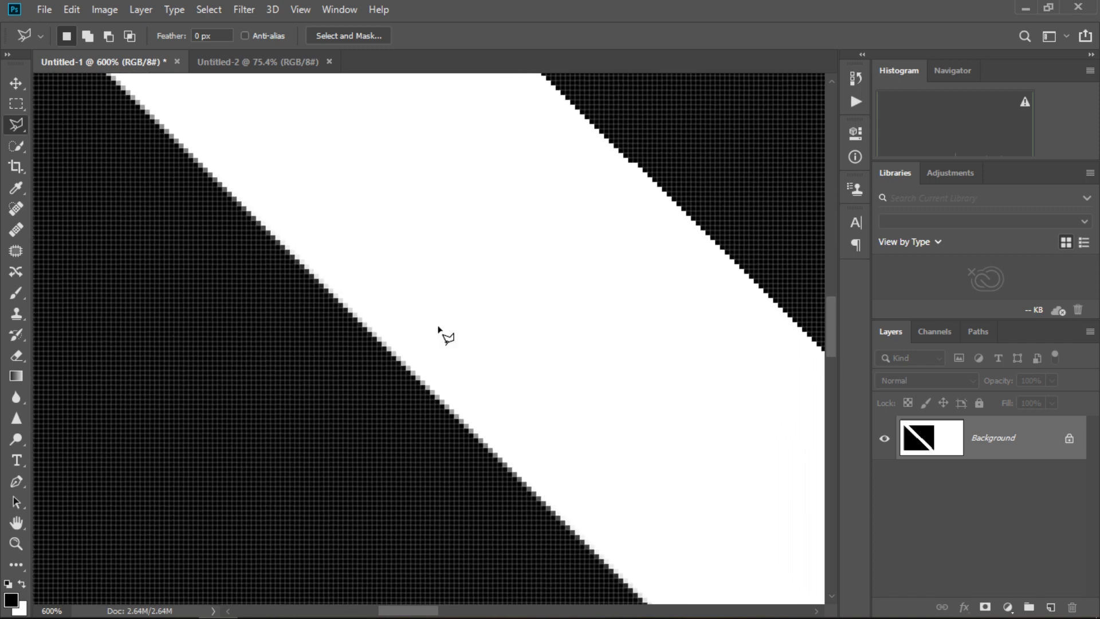
scroll(437, 328, "down", 1)
scroll(438, 328, "down", 1)
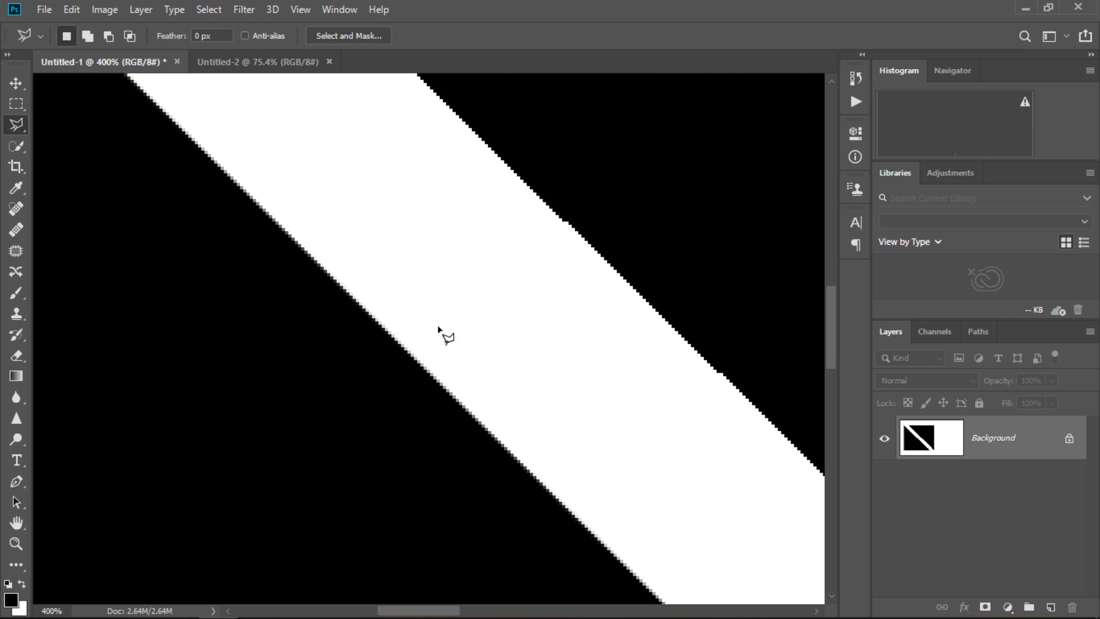
mouse_move(670, 261)
left_mouse_down()
mouse_move(574, 511)
mouse_move(366, 241)
mouse_move(479, 544)
left_mouse_up()
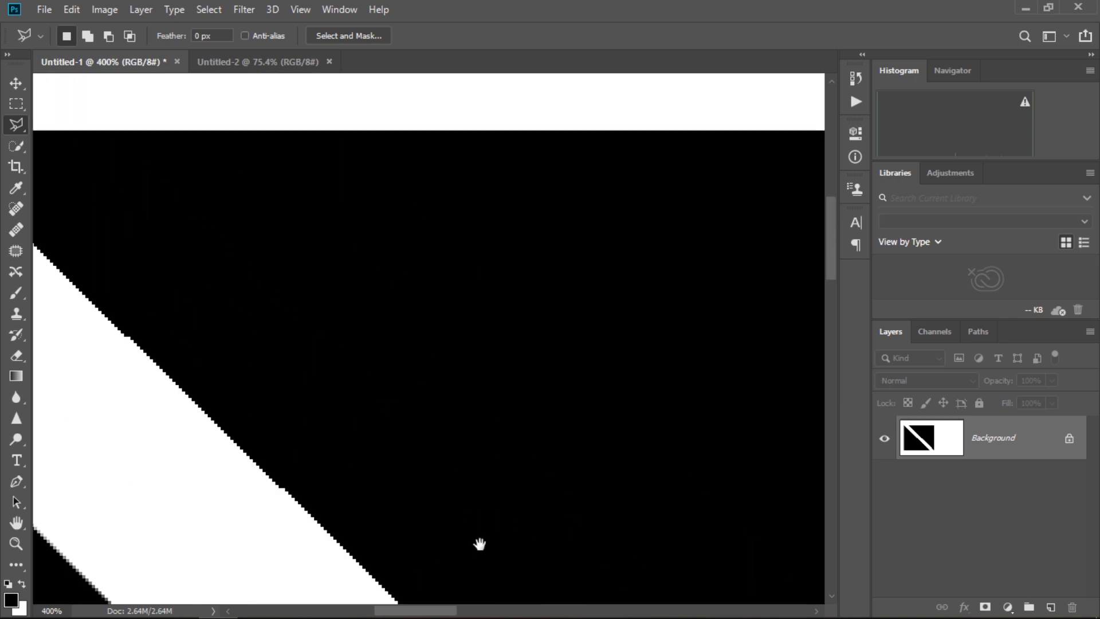
left_click_drag(230, 252, 365, 338)
left_click_drag(258, 246, 308, 279)
key("ctrl+plus")
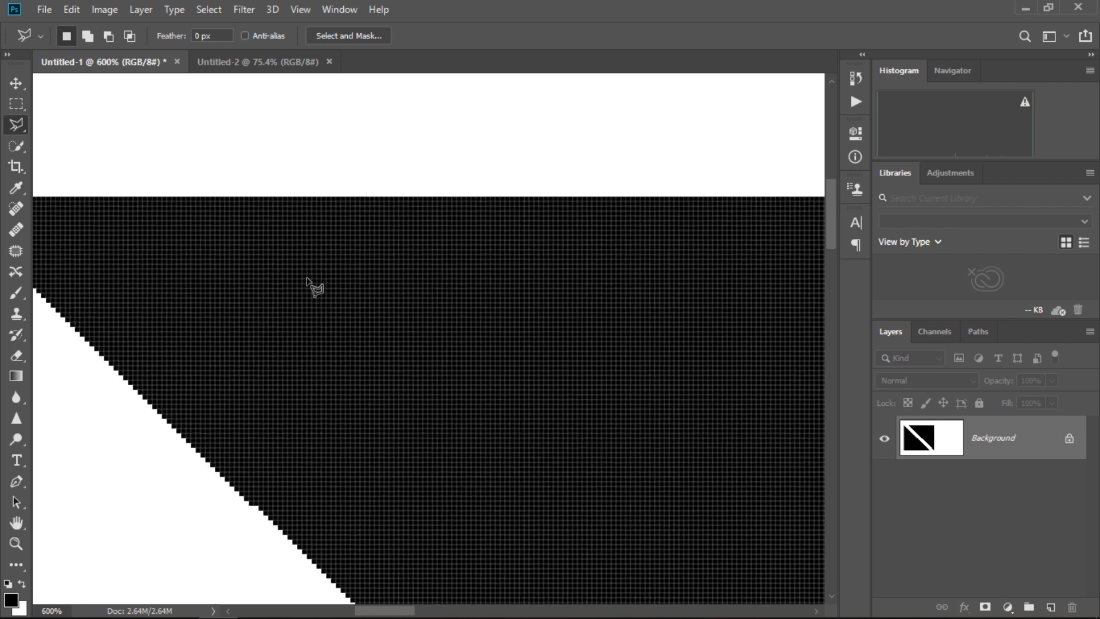
mouse_move(275, 381)
left_mouse_down()
mouse_move(560, 302)
mouse_move(559, 385)
mouse_move(417, 211)
mouse_move(713, 541)
mouse_move(474, 326)
mouse_move(628, 554)
mouse_move(305, 313)
left_mouse_up()
mouse_move(568, 506)
left_mouse_down()
mouse_move(338, 219)
mouse_move(589, 491)
mouse_move(430, 265)
mouse_move(562, 456)
mouse_move(402, 346)
mouse_move(393, 309)
mouse_move(442, 374)
left_mouse_up()
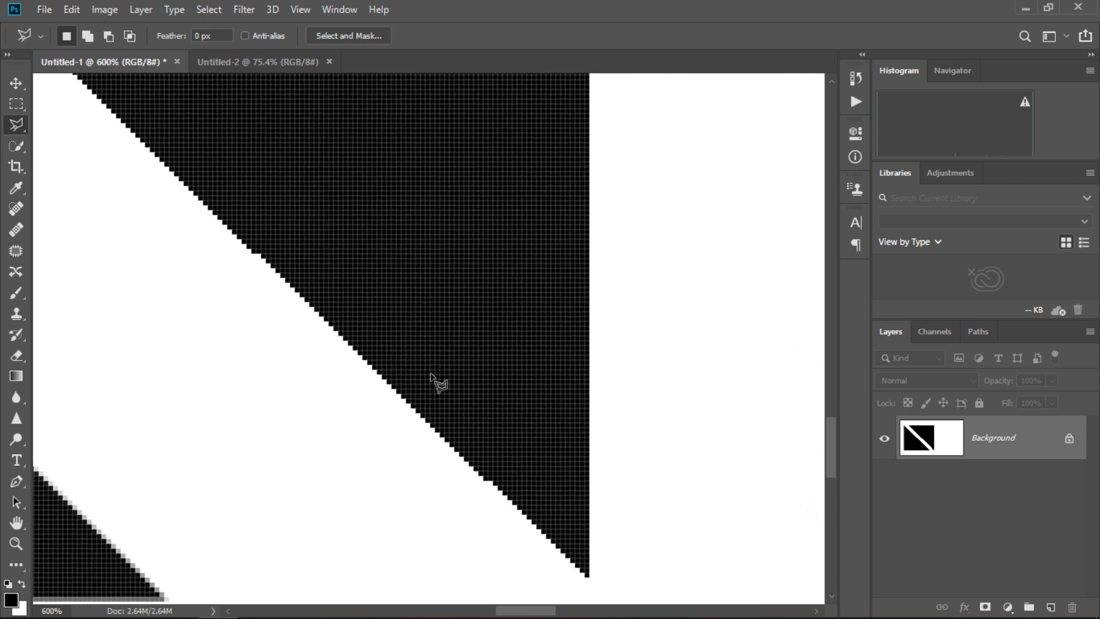
key("ctrl+1")
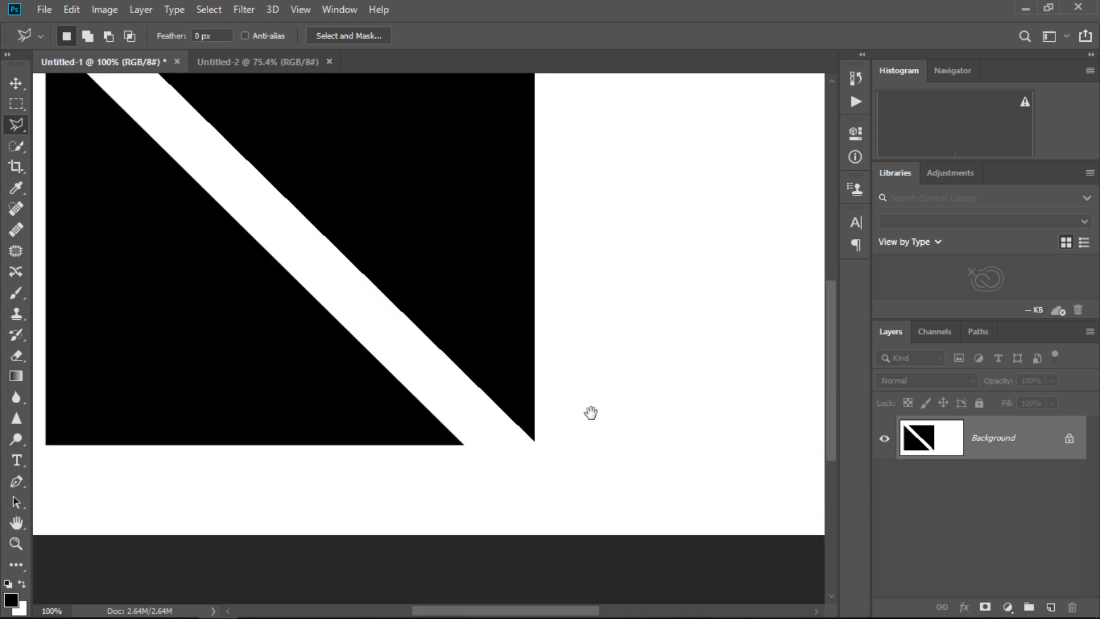
key("ctrl+plus")
key("ctrl+plus")
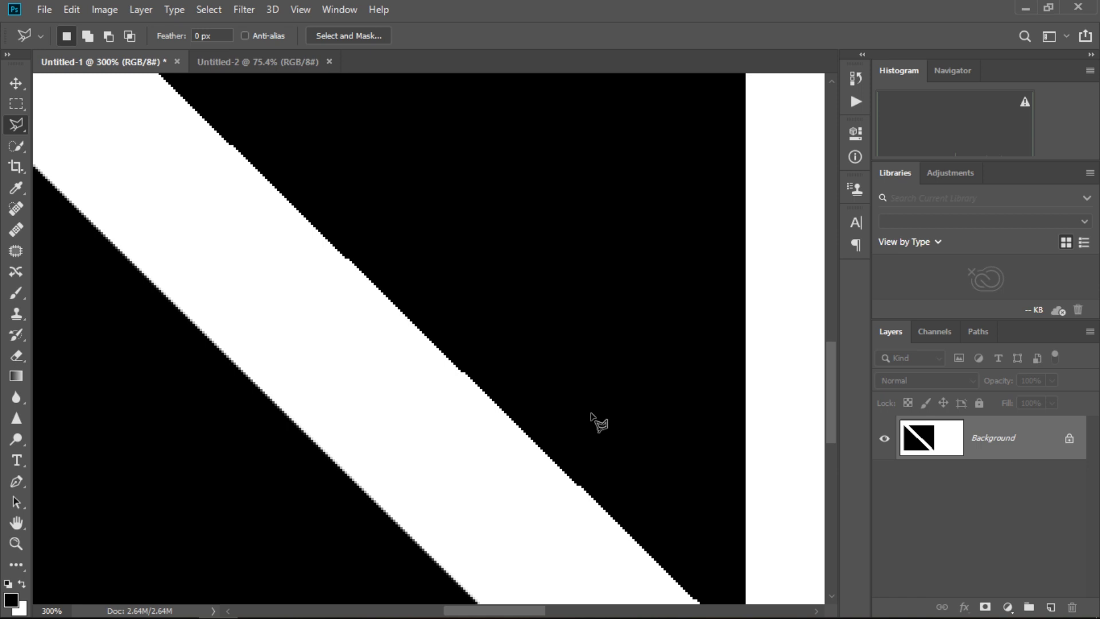
mouse_move(412, 494)
left_mouse_down()
mouse_move(481, 366)
mouse_move(510, 246)
mouse_move(445, 255)
mouse_move(389, 223)
mouse_move(550, 236)
mouse_move(459, 425)
mouse_move(618, 424)
mouse_move(519, 382)
mouse_move(474, 393)
mouse_move(479, 338)
mouse_move(464, 481)
mouse_move(541, 527)
mouse_move(431, 262)
mouse_move(481, 386)
left_mouse_up()
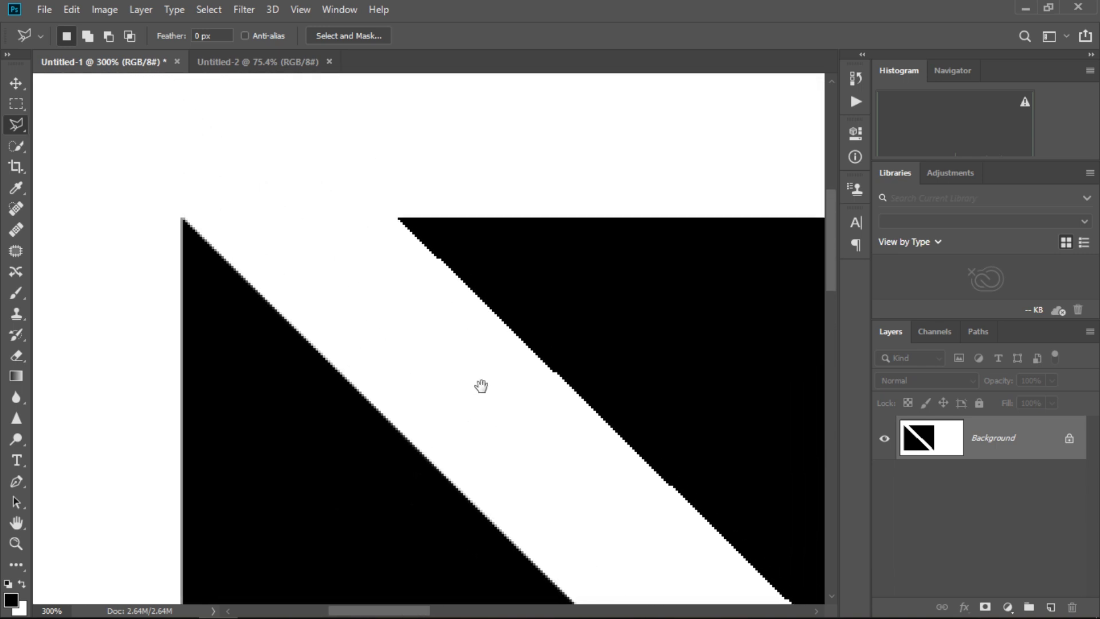
mouse_move(562, 466)
left_mouse_down()
mouse_move(331, 418)
mouse_move(484, 303)
left_mouse_up()
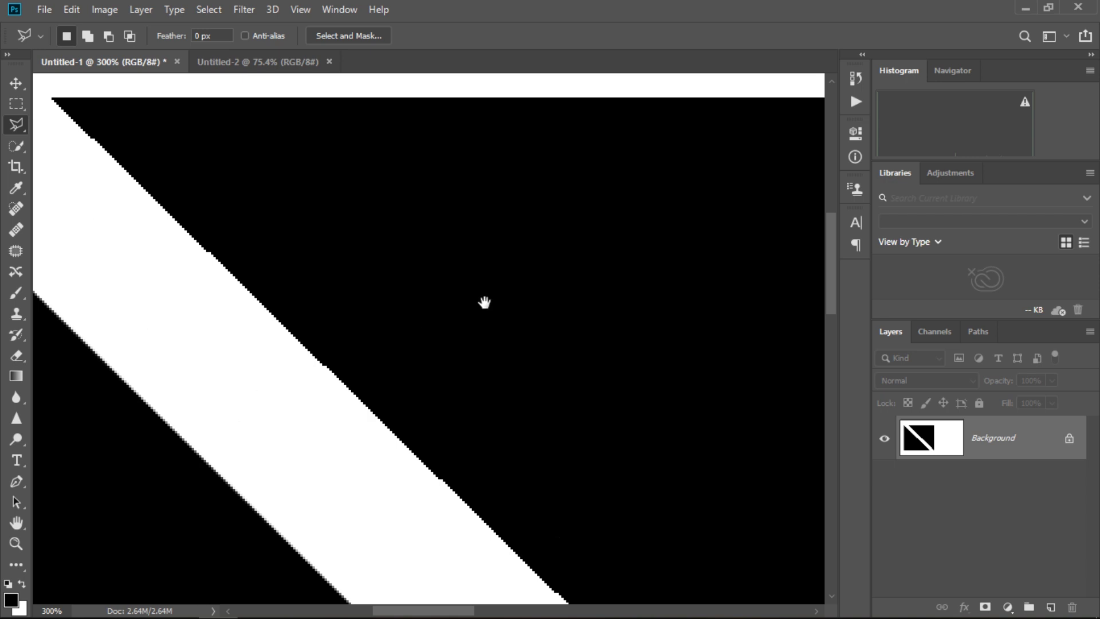
left_click_drag(636, 342, 193, 366)
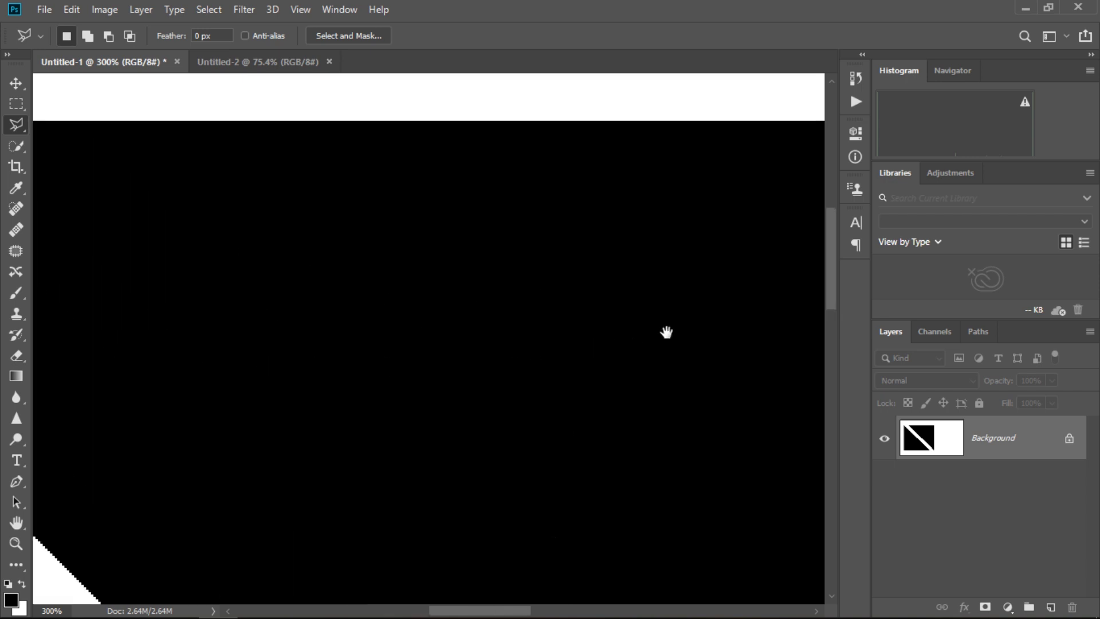
left_click_drag(665, 328, 348, 313)
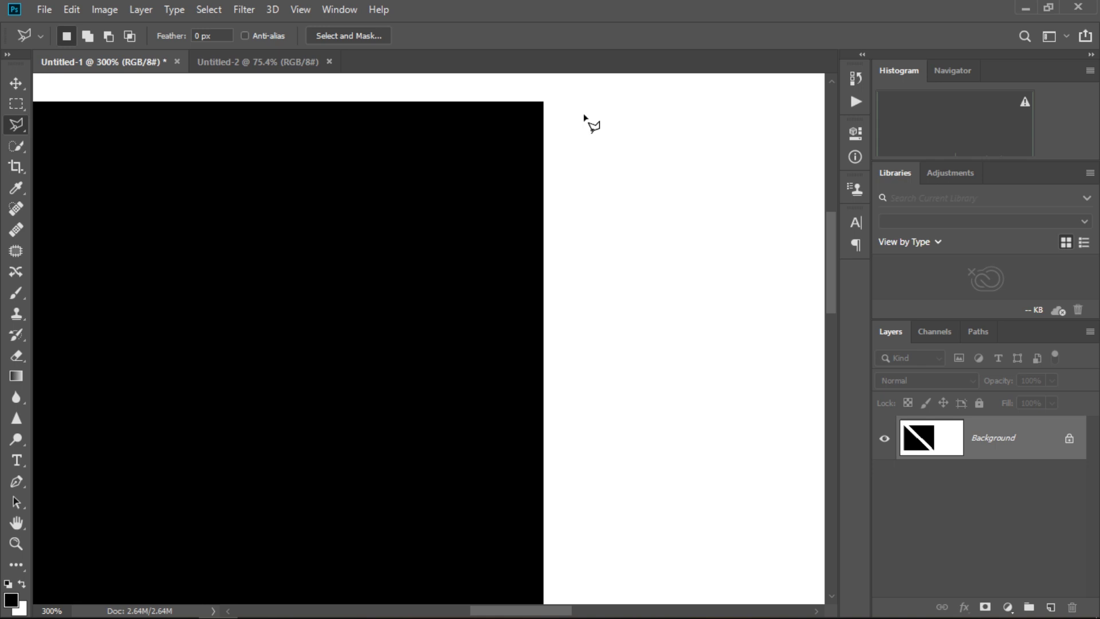
left_click_drag(551, 458, 579, 167)
left_click_drag(558, 523, 624, 243)
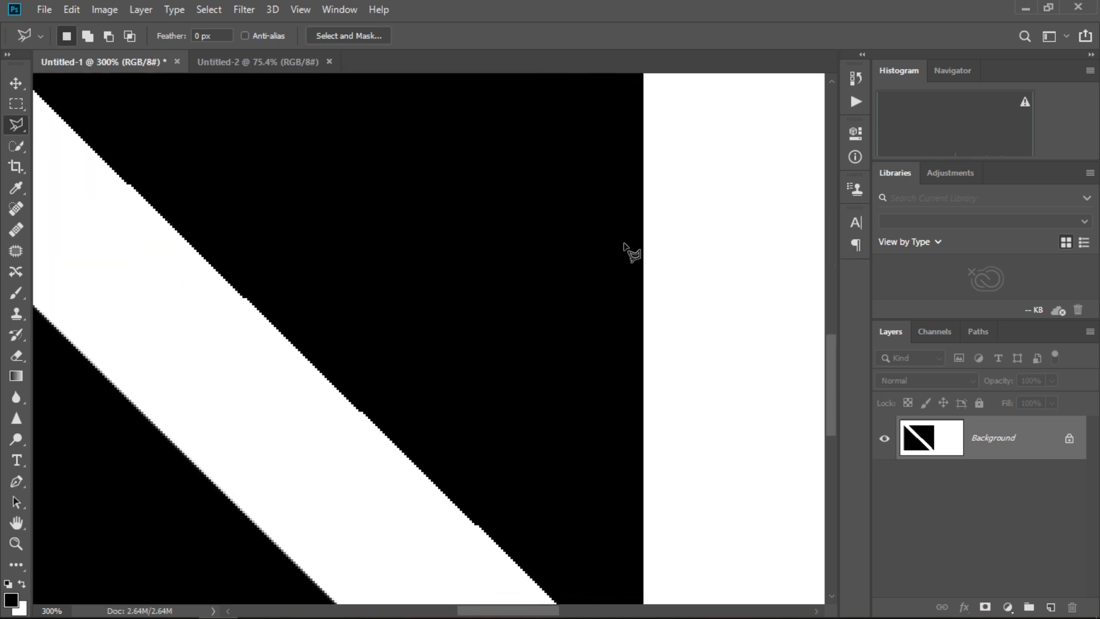
In Untitled-2, draw a circular Elliptical Marquee selection on the canvas's left side
left_click(248, 62)
left_click_drag(16, 104, 76, 122)
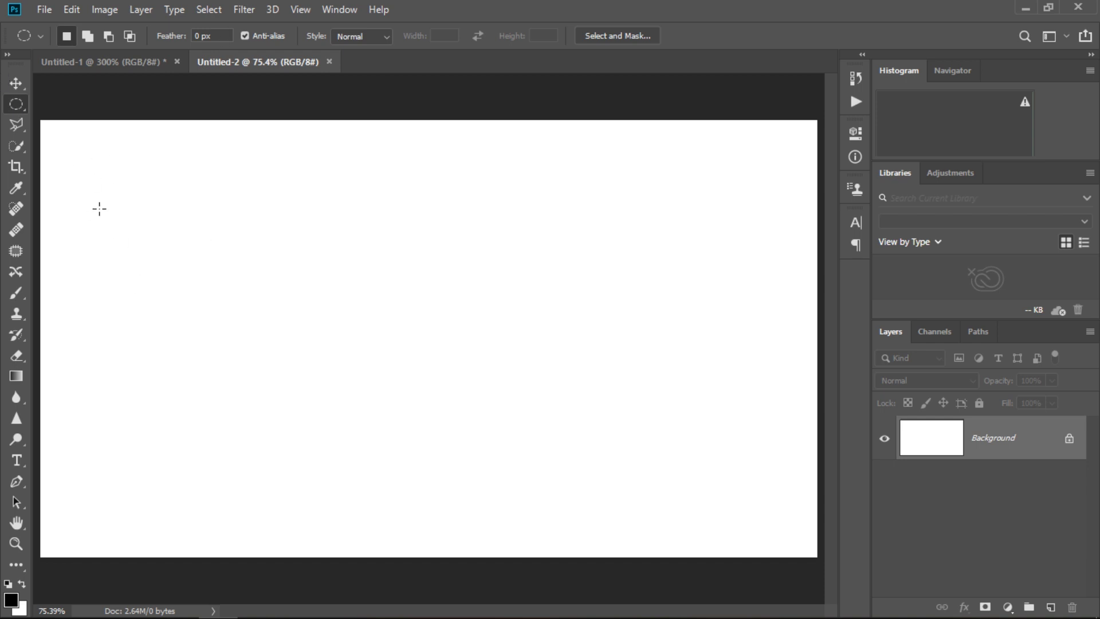
mouse_move(98, 198)
left_mouse_down()
mouse_move(336, 484)
mouse_move(372, 489)
left_mouse_up()
Fill the circular selection with Black
left_click(71, 9)
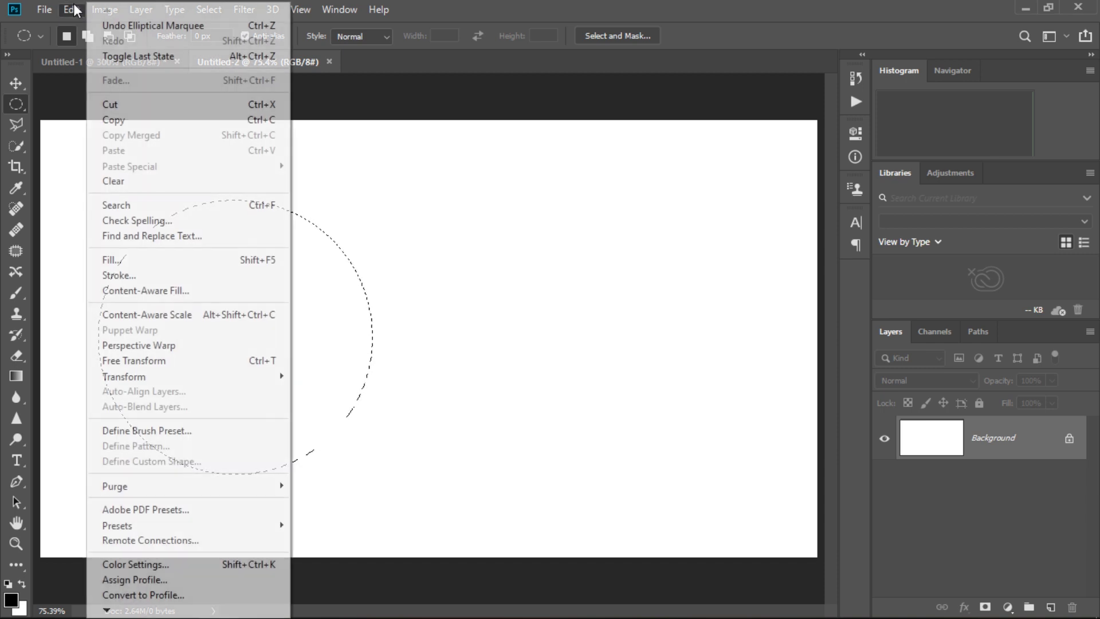
left_click(123, 260)
left_click(760, 206)
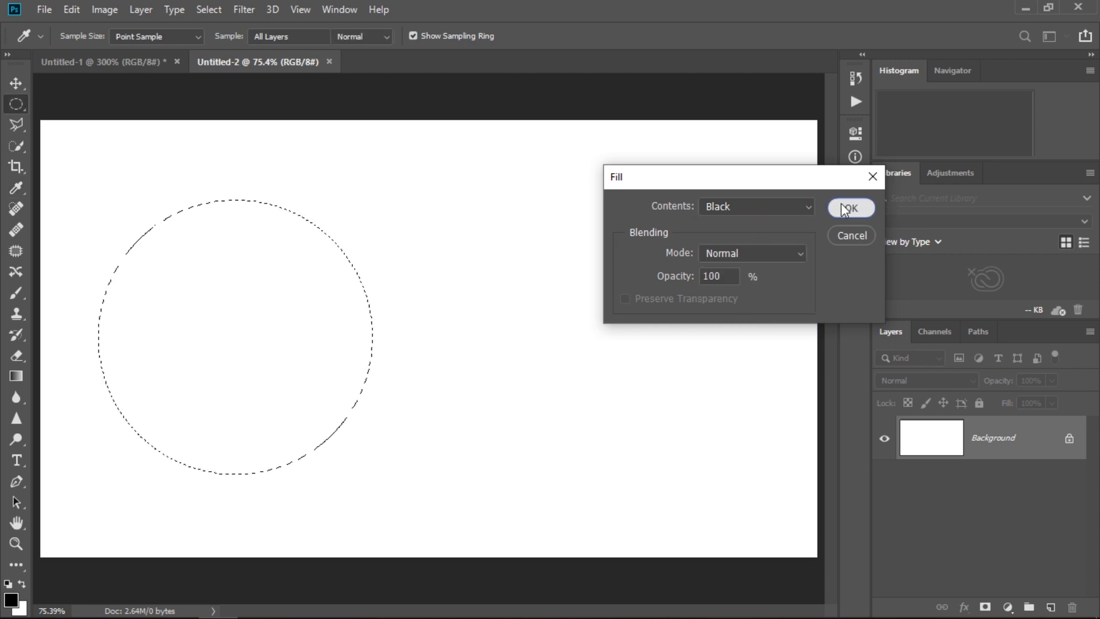
left_click(851, 207)
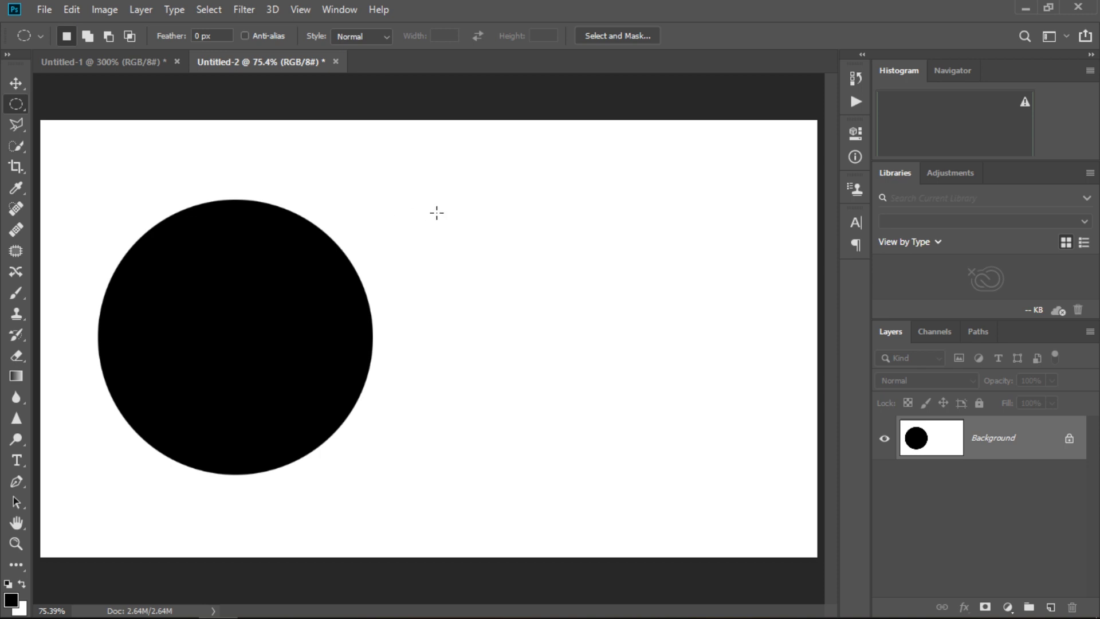
Draw a second circle to the right, fill it with Black, and deselect
mouse_move(435, 212)
left_mouse_down()
mouse_move(705, 472)
mouse_move(700, 458)
left_mouse_up()
left_click(69, 9)
left_click(106, 261)
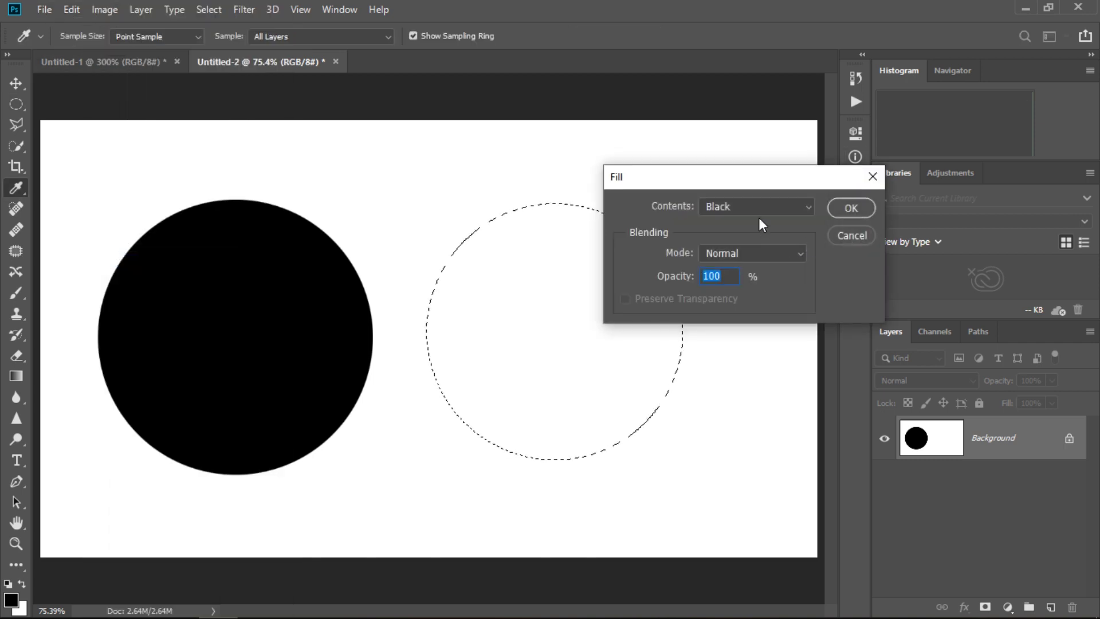
left_click(854, 208)
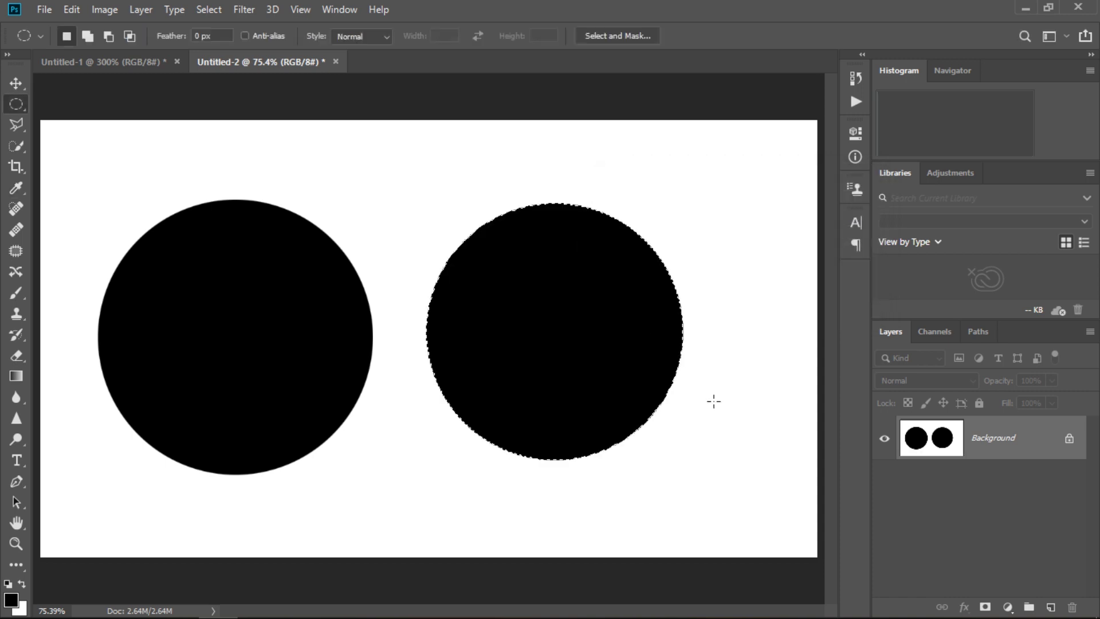
left_click(713, 400)
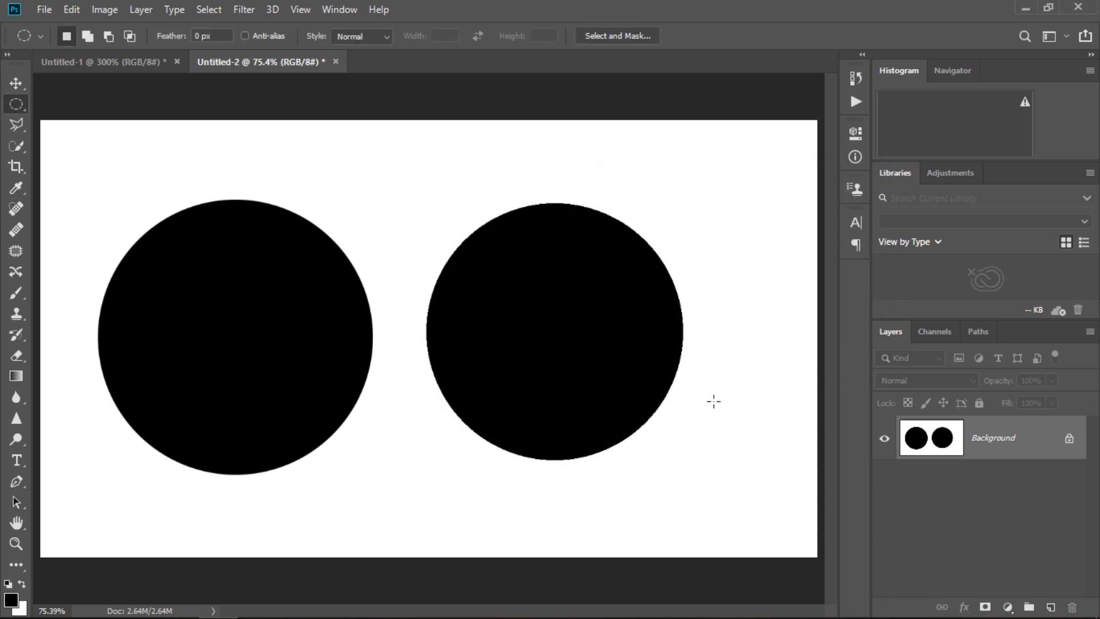
key("ctrl+plus")
key("ctrl+plus")
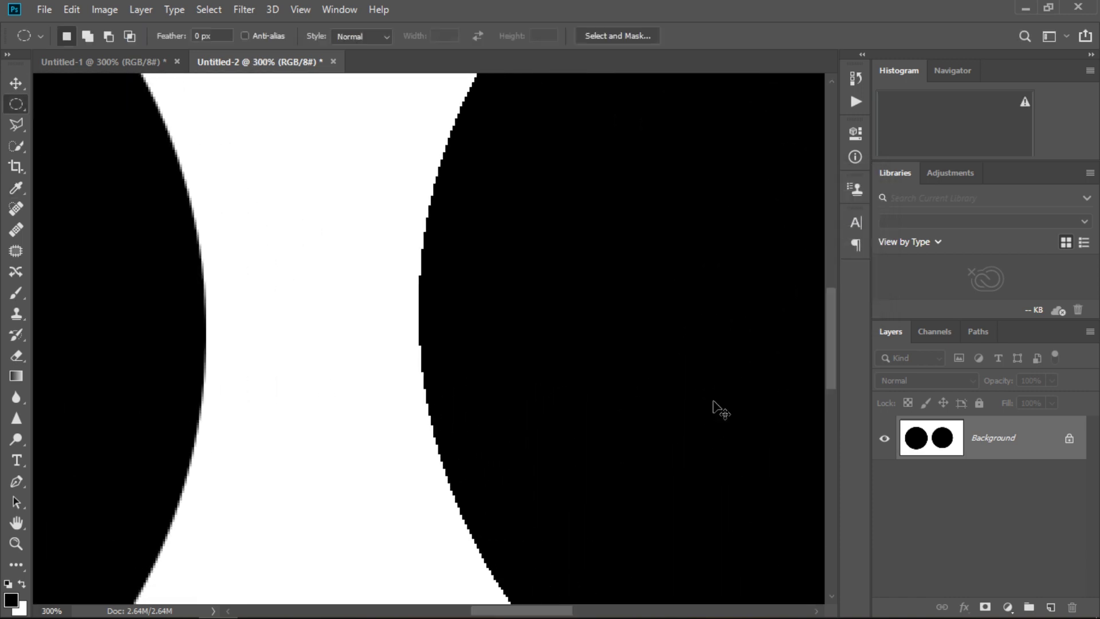
key("ctrl+plus")
key("ctrl+plus")
mouse_move(622, 321)
left_mouse_down()
mouse_move(727, 585)
mouse_move(415, 327)
mouse_move(711, 545)
mouse_move(685, 359)
mouse_move(481, 314)
mouse_move(535, 412)
mouse_move(628, 187)
mouse_move(469, 441)
mouse_move(729, 506)
mouse_move(569, 418)
mouse_move(489, 394)
mouse_move(599, 221)
mouse_move(208, 508)
mouse_move(668, 383)
mouse_move(571, 374)
mouse_move(584, 337)
mouse_move(544, 446)
mouse_move(682, 253)
mouse_move(625, 367)
mouse_move(370, 243)
left_mouse_up()
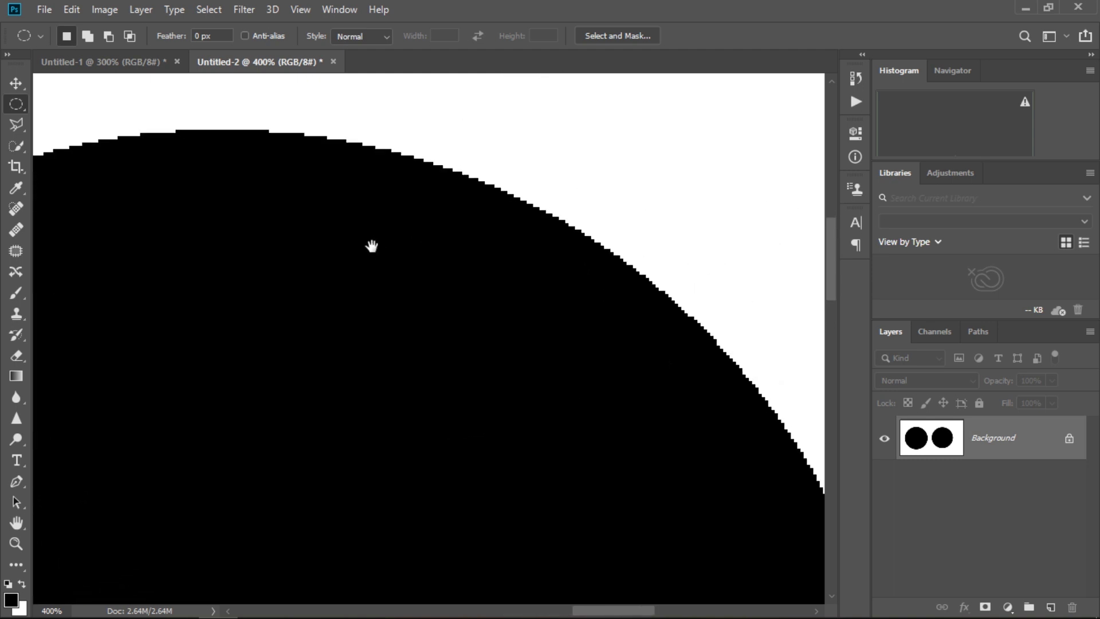
mouse_move(565, 447)
left_mouse_down()
mouse_move(381, 206)
mouse_move(541, 220)
mouse_move(543, 451)
mouse_move(690, 306)
mouse_move(611, 351)
mouse_move(459, 288)
mouse_move(621, 484)
mouse_move(336, 297)
mouse_move(393, 238)
mouse_move(443, 296)
mouse_move(91, 434)
mouse_move(280, 419)
mouse_move(484, 294)
mouse_move(435, 336)
left_mouse_up()
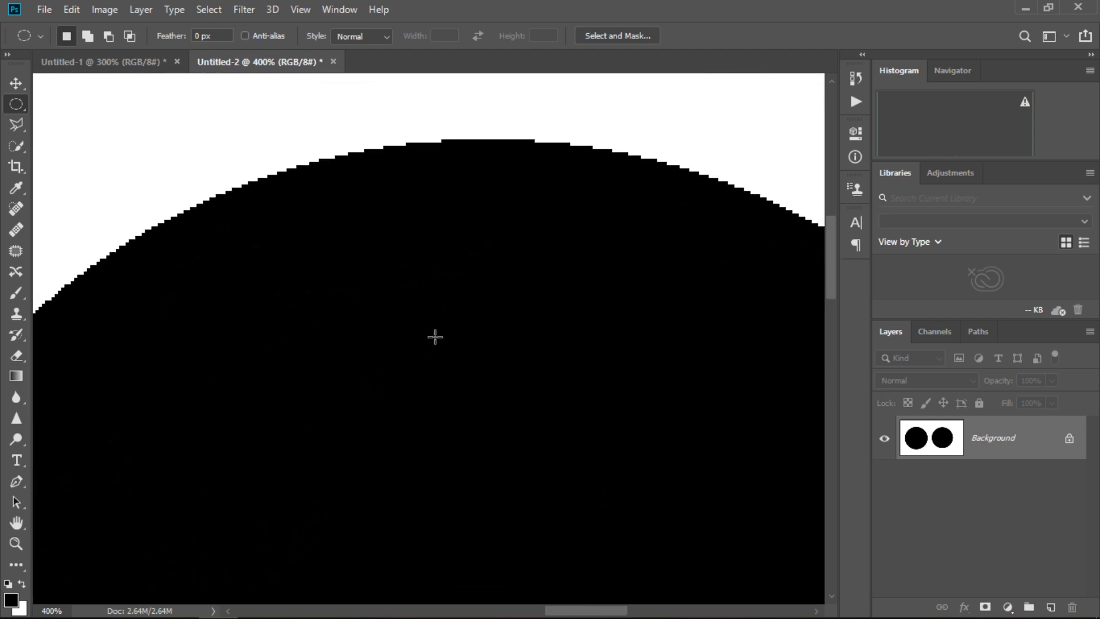
scroll(442, 346, "down", 1)
scroll(443, 345, "down", 1)
scroll(442, 345, "down", 1)
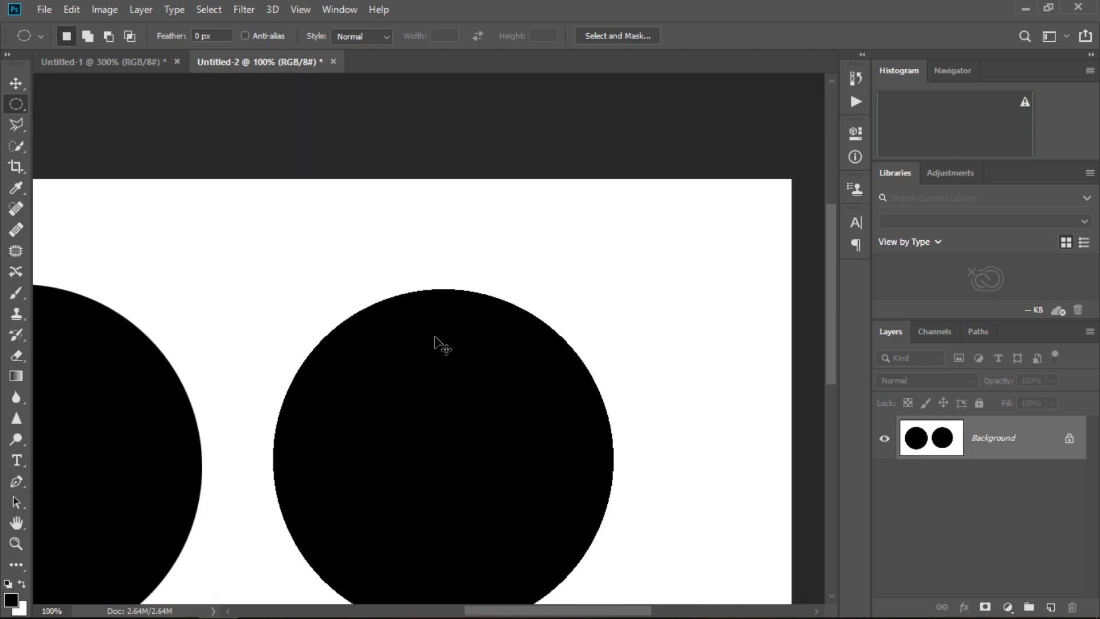
left_click_drag(416, 341, 511, 245)
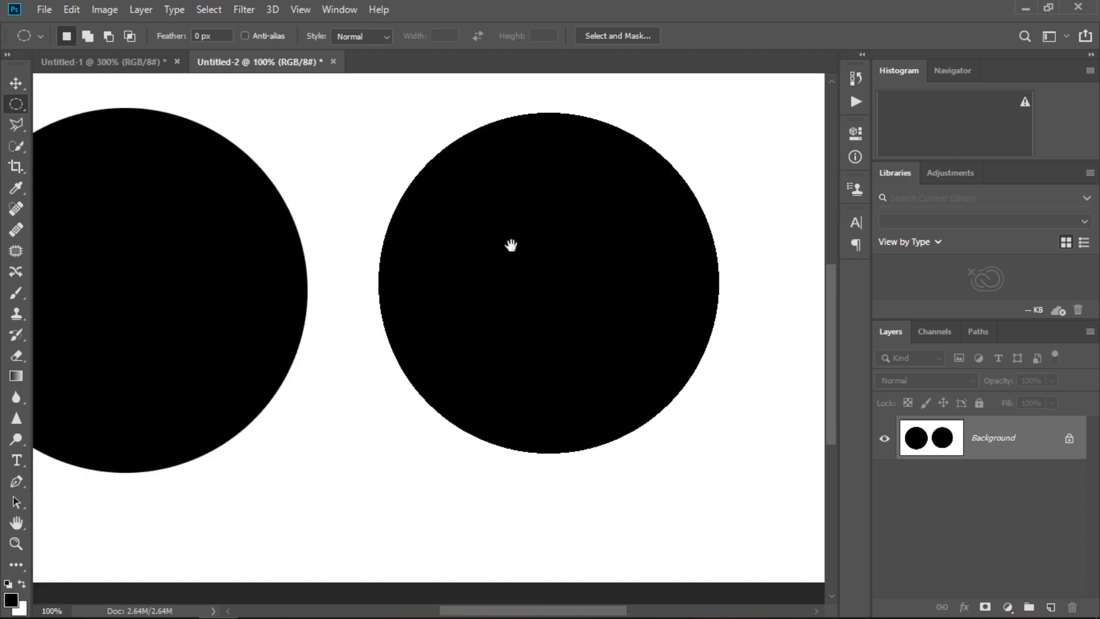
left_click_drag(452, 311, 526, 317)
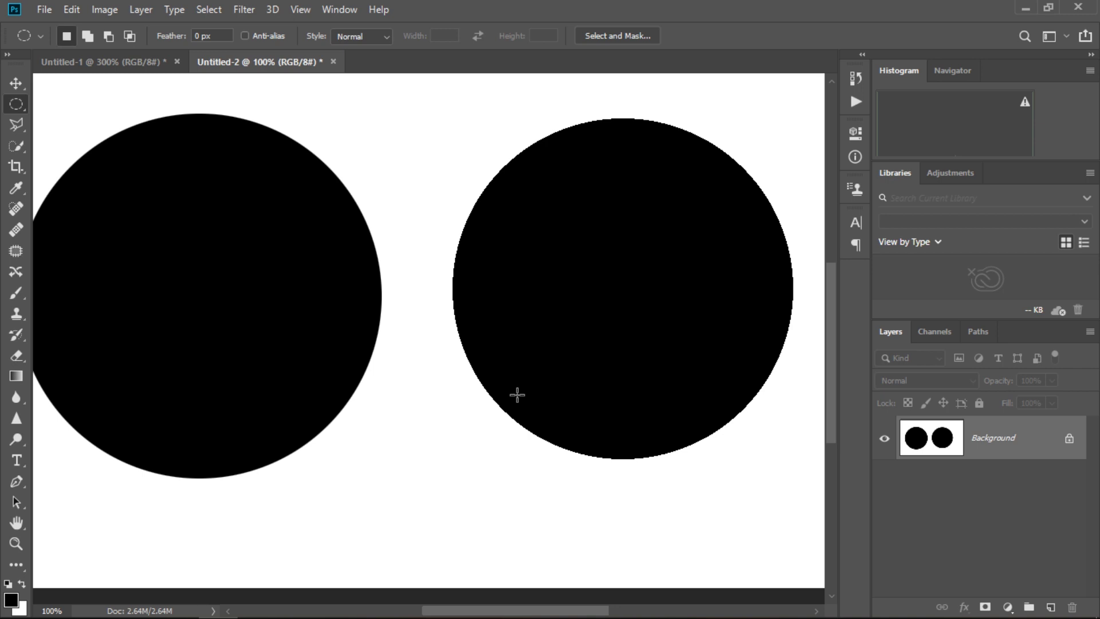